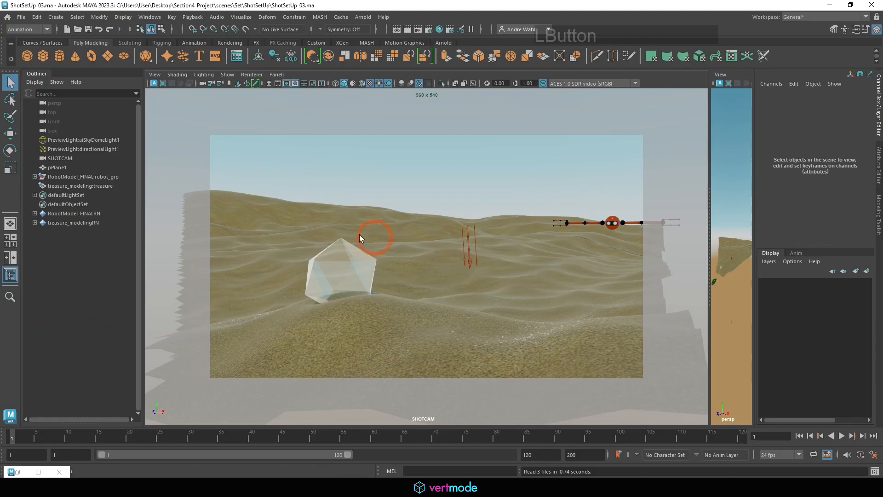
Open the ShotSetUp_03.ma scene from the ShotSetUp folder
click(21, 17)
click(38, 44)
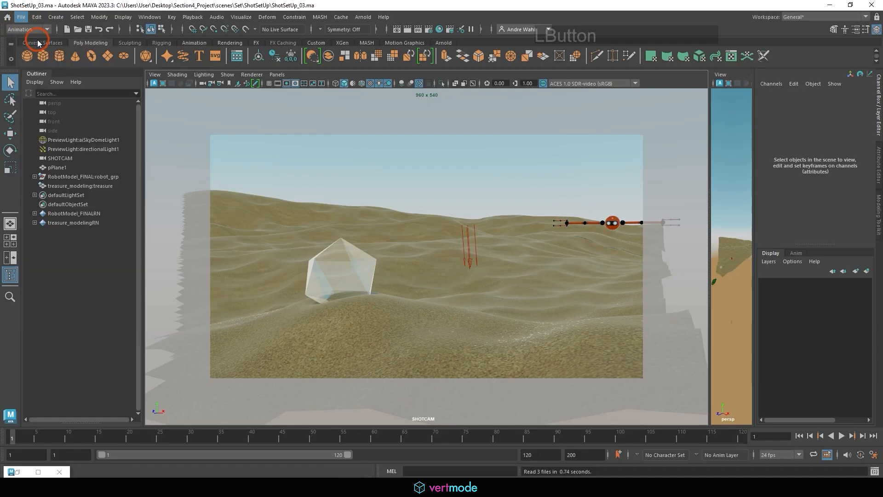
click(165, 103)
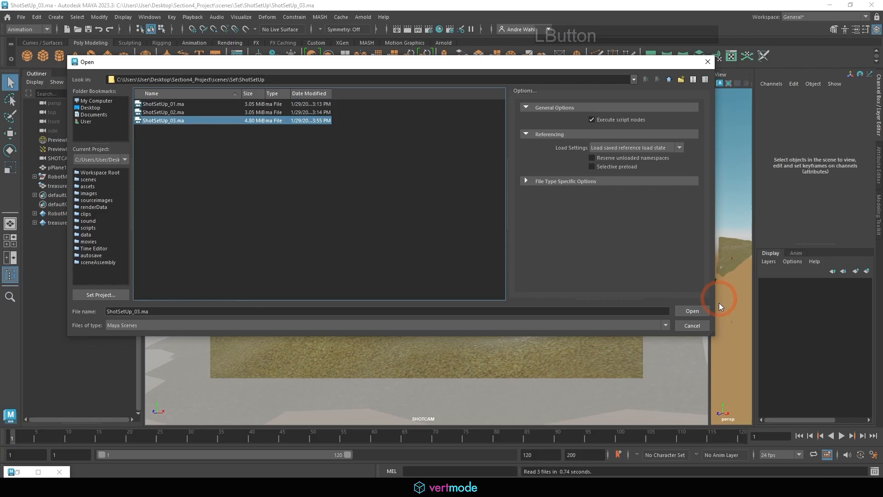
click(695, 311)
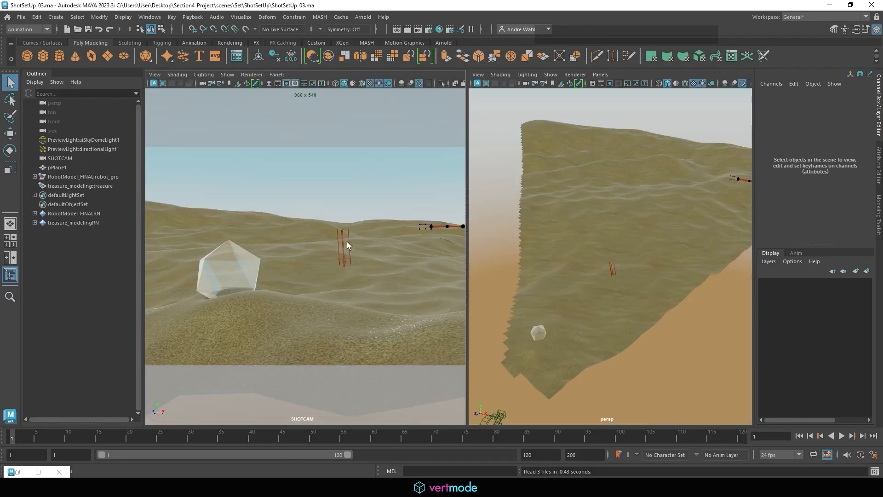
Select the treasure model and examine the surrounding set through the perspective camera
click(236, 266)
click(236, 265)
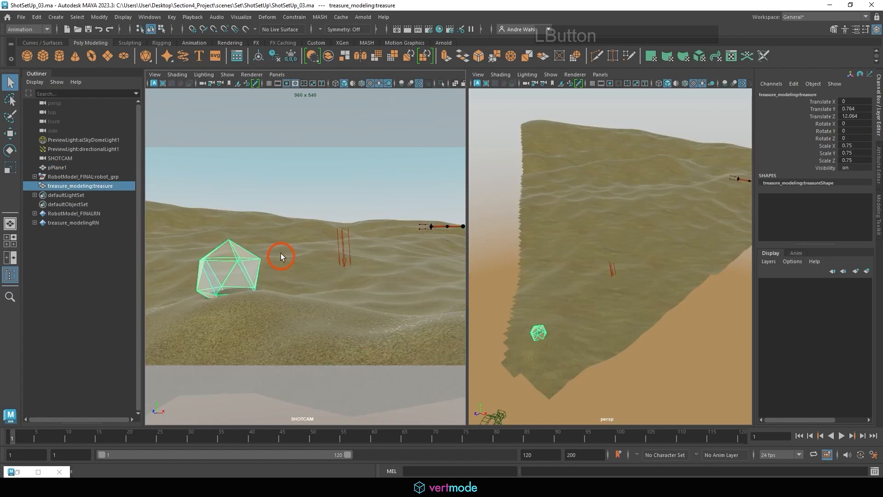
key(space)
alt+right_drag(597, 198, 450, 213)
alt+drag(449, 213, 449, 231)
alt+right_drag(450, 231, 290, 211)
mouse_move(289, 210)
alt+mouse_down()
mouse_move(309, 197)
mouse_move(356, 202)
mouse_move(283, 199)
mouse_move(290, 205)
alt+mouse_up()
key(space)
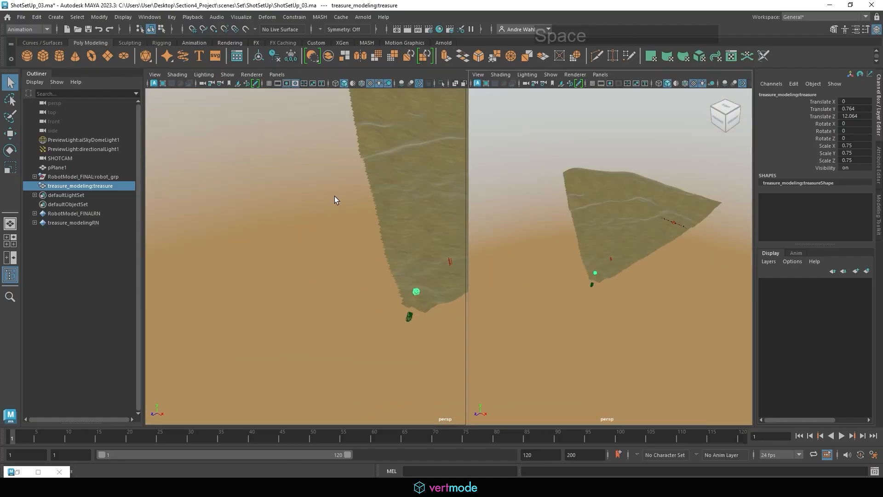
Reference treasure_FINAL_Rig_VBersion01.ma from the treasure Rig folder, merging it into the selected root namespace
click(17, 19)
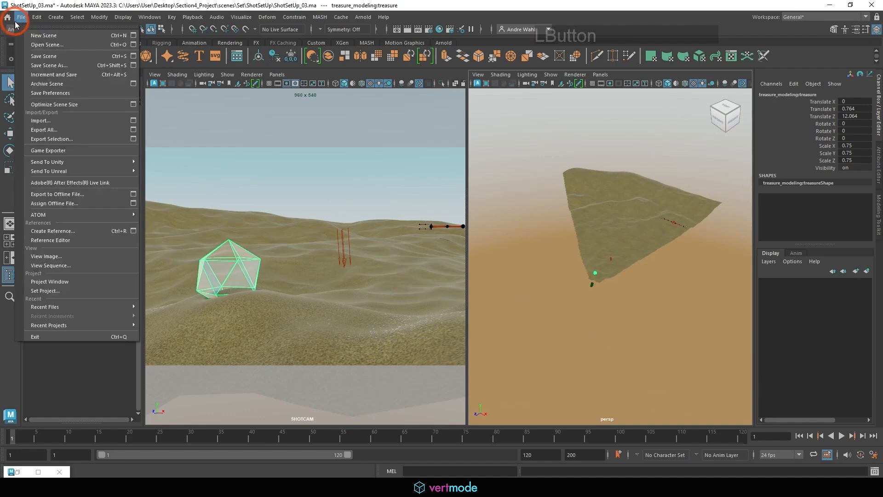
click(56, 243)
click(292, 215)
click(241, 100)
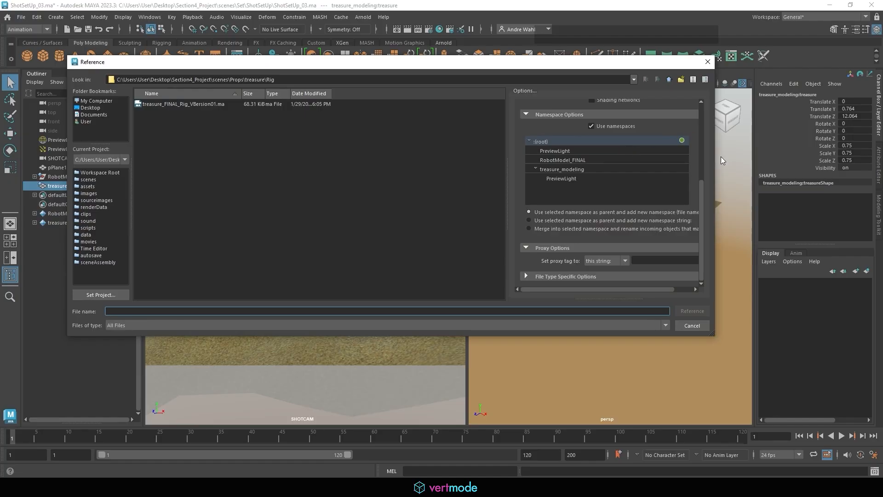
click(705, 153)
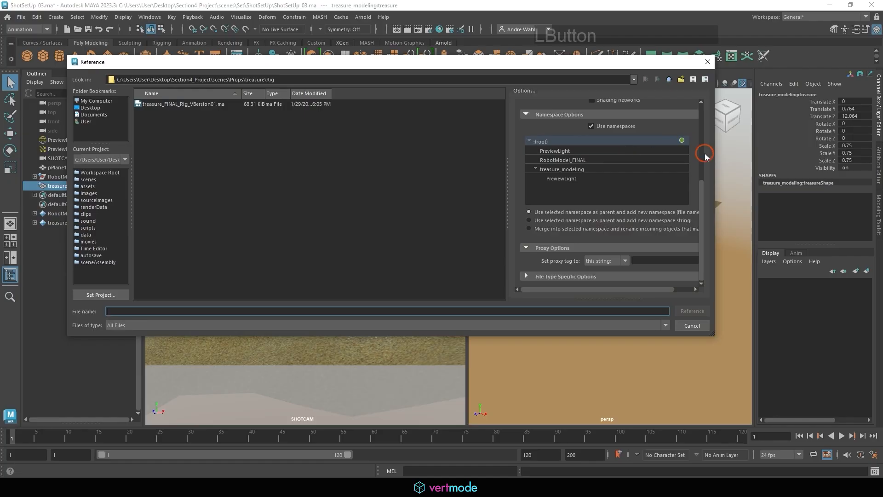
click(550, 233)
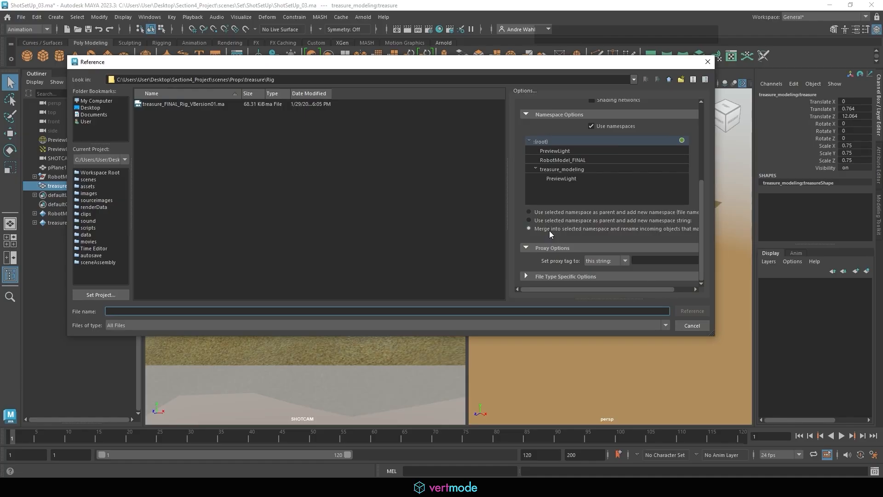
click(549, 233)
click(182, 104)
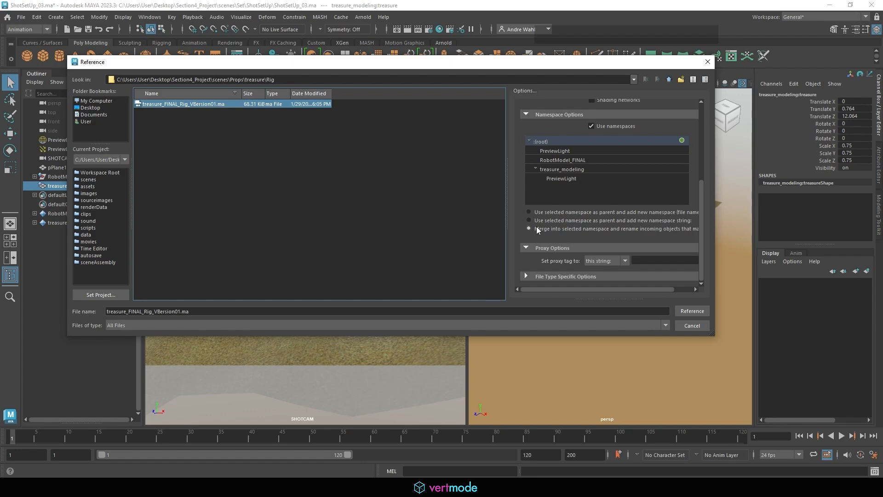
click(693, 311)
click(420, 216)
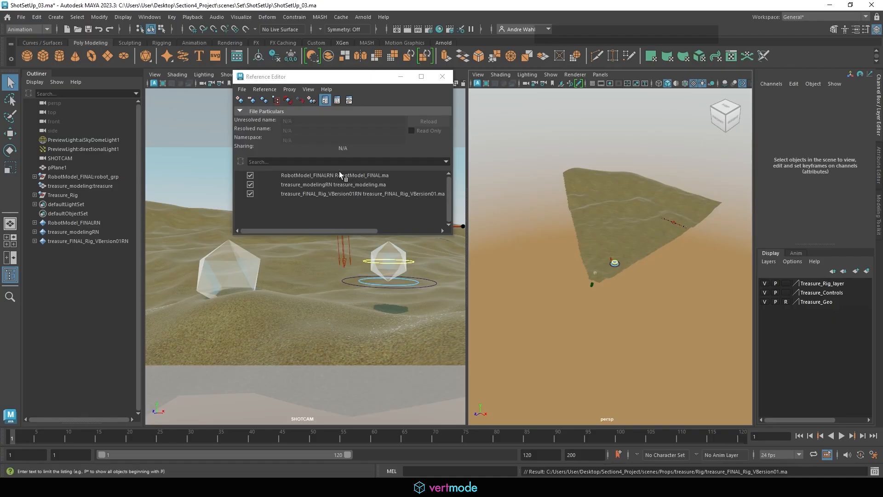
Check the robot and treasure_modeling reference entries, and frame Treasure_Rig in the perspective view
click(306, 175)
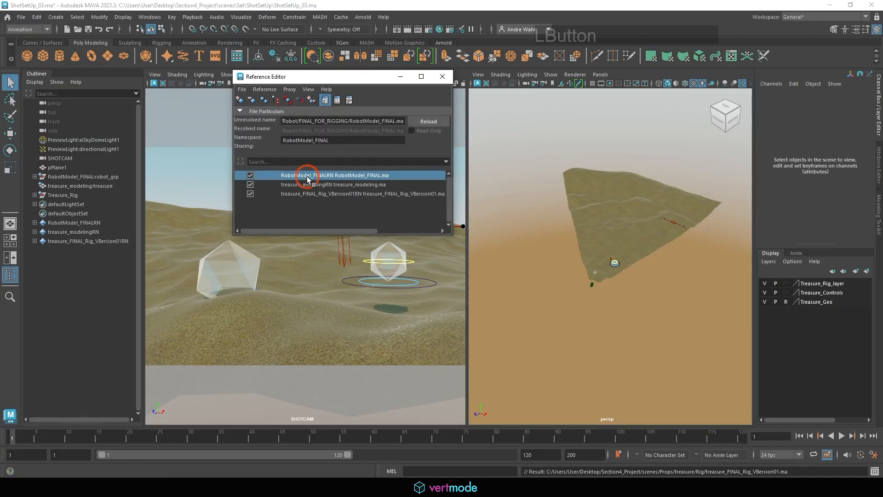
click(350, 186)
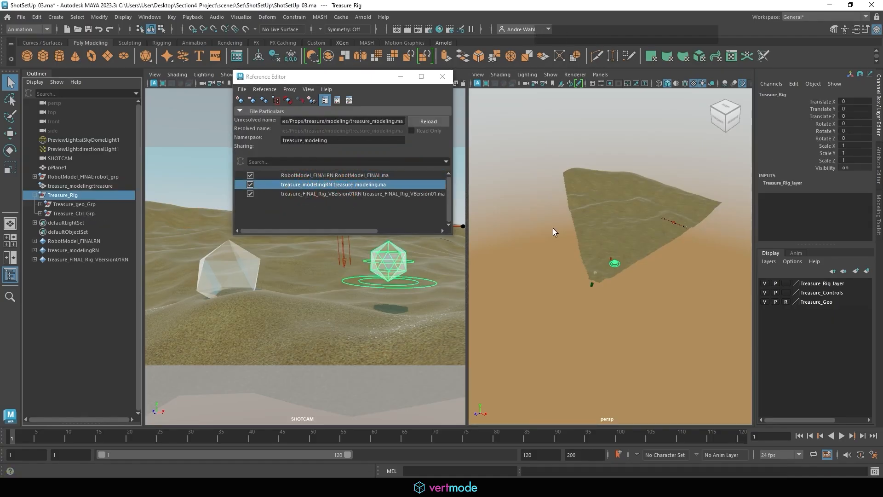
alt+middle_drag(581, 216, 573, 202)
key(f)
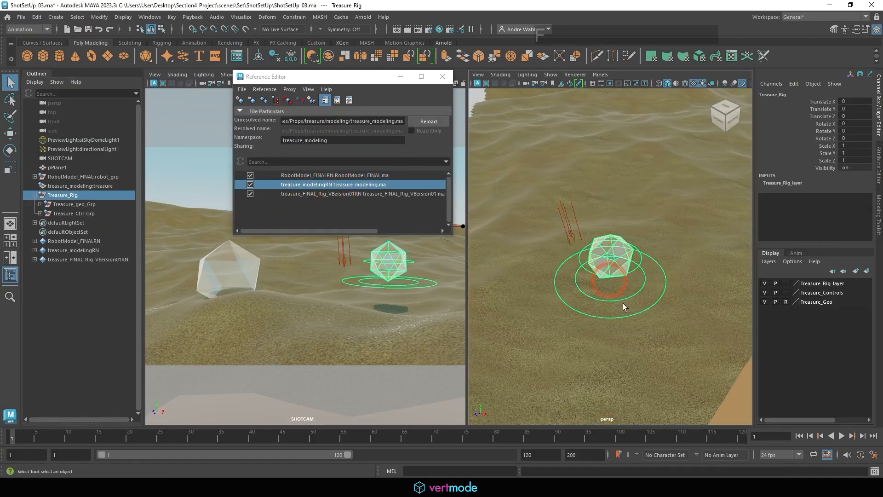
Move the rig's outer placement control onto the original treasure, to about X -0.052, Y 0.496, Z 12.062
click(632, 298)
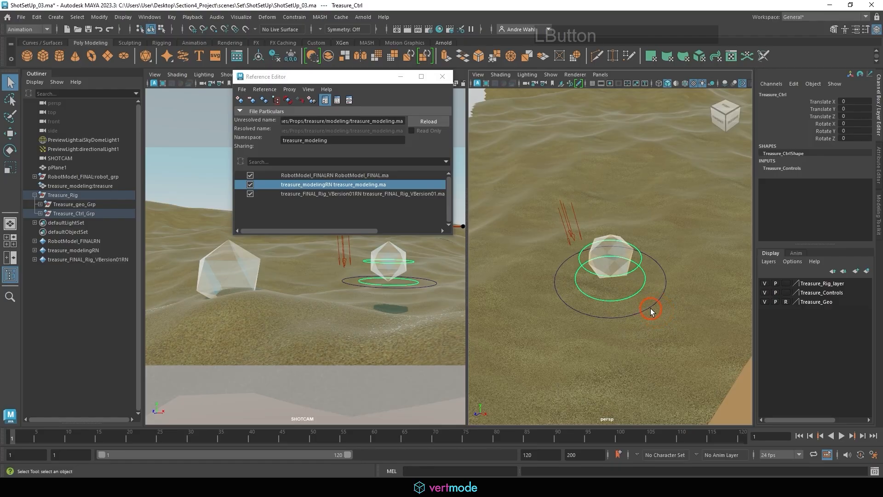
click(651, 307)
alt+drag(633, 301, 549, 283)
alt+middle_drag(607, 267, 678, 254)
key(w)
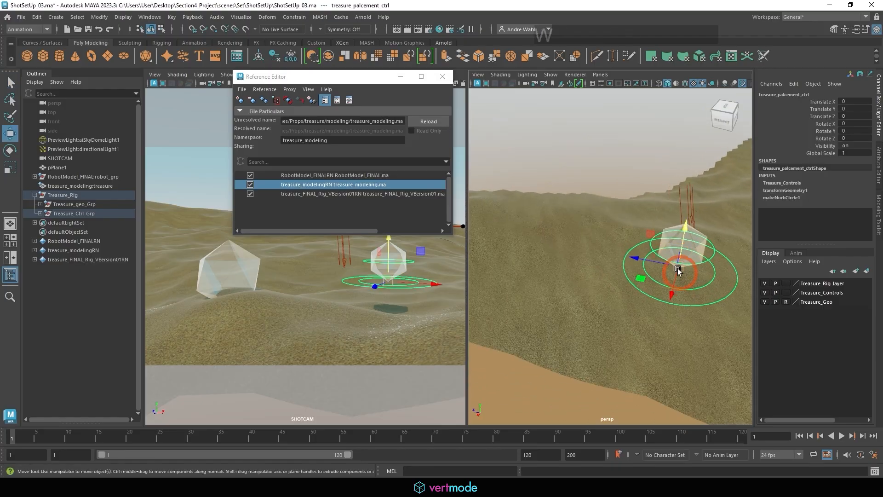
drag(660, 262, 486, 227)
alt+middle_drag(486, 226, 598, 222)
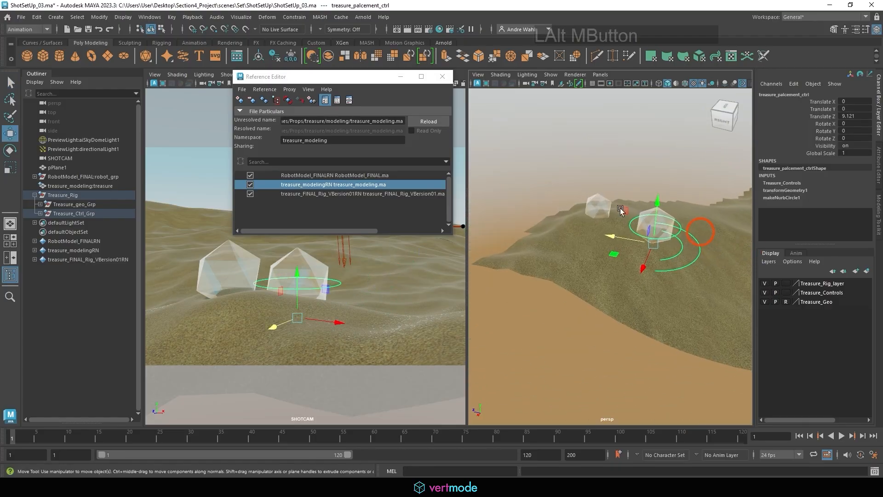
drag(614, 239, 595, 253)
alt+middle_drag(595, 254, 610, 233)
alt+drag(611, 233, 598, 233)
drag(615, 260, 618, 262)
mouse_move(578, 233)
mouse_down()
mouse_move(568, 220)
mouse_move(577, 228)
mouse_up()
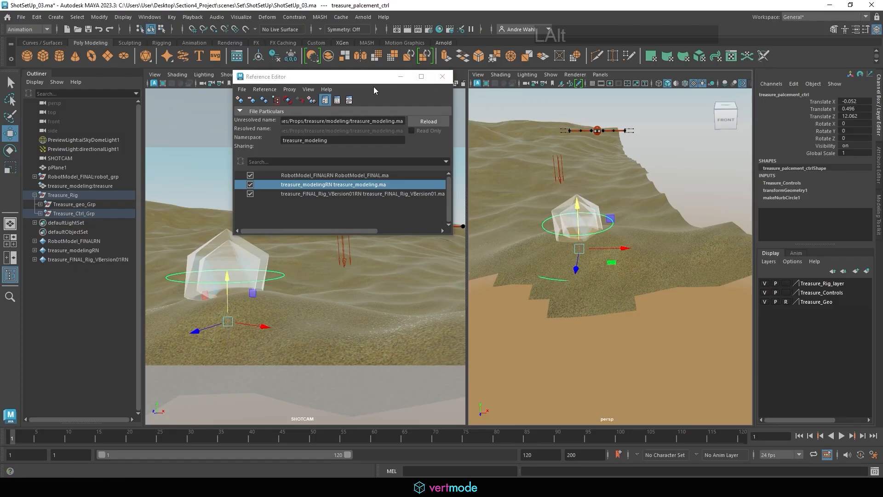
Close the Reference Editor and fine-tune the treasure placement control to about X -0.008, Y 0.501, Z 12.062
click(443, 76)
alt+right_drag(596, 221, 651, 228)
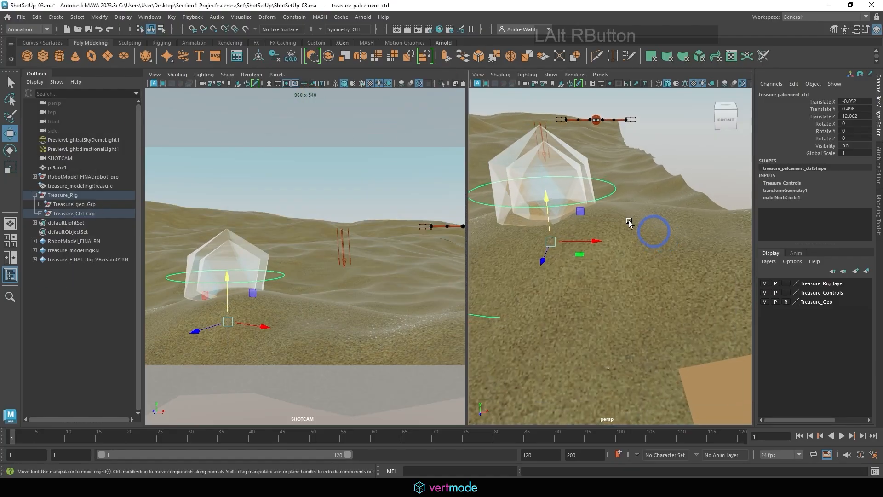
drag(558, 196, 555, 206)
click(582, 254)
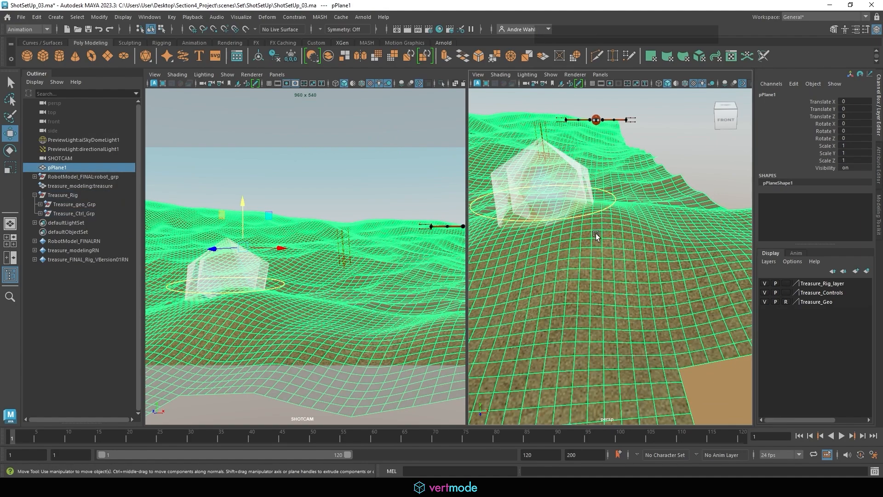
key(ctrl+z)
drag(578, 250, 580, 250)
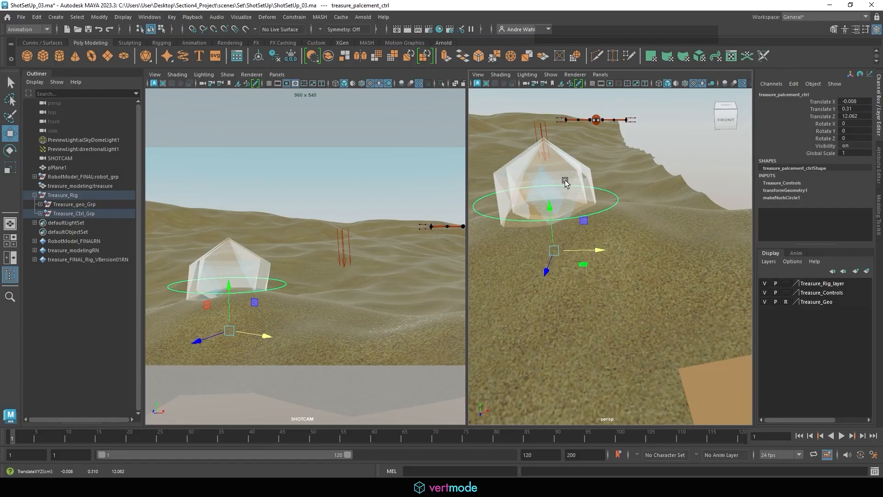
alt+middle_drag(570, 184, 582, 213)
alt+drag(581, 213, 539, 224)
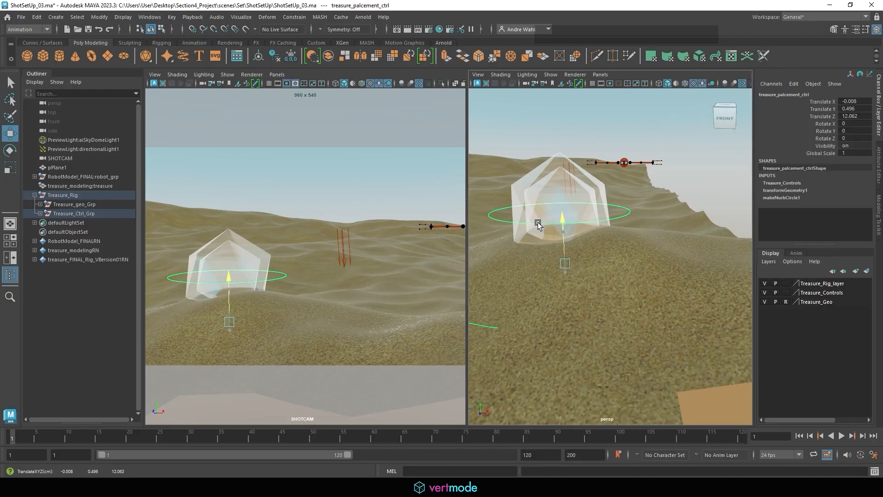
drag(539, 224, 533, 222)
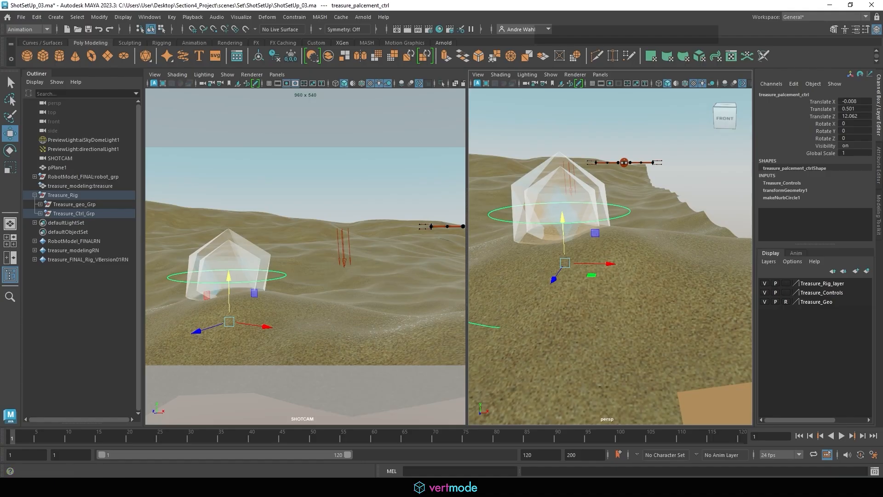
Bring back the Reference Editor, then unload and reload the treasure_modeling reference
drag(0, 181, 264, 78)
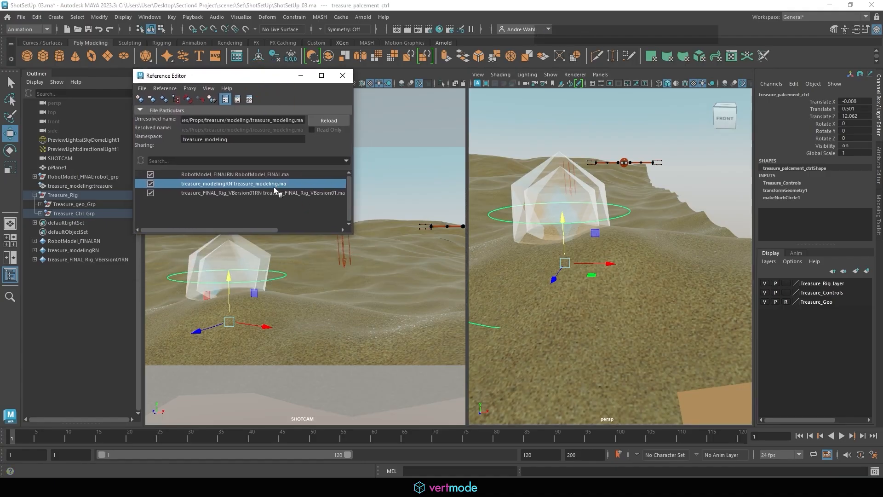
click(215, 191)
click(216, 184)
click(150, 184)
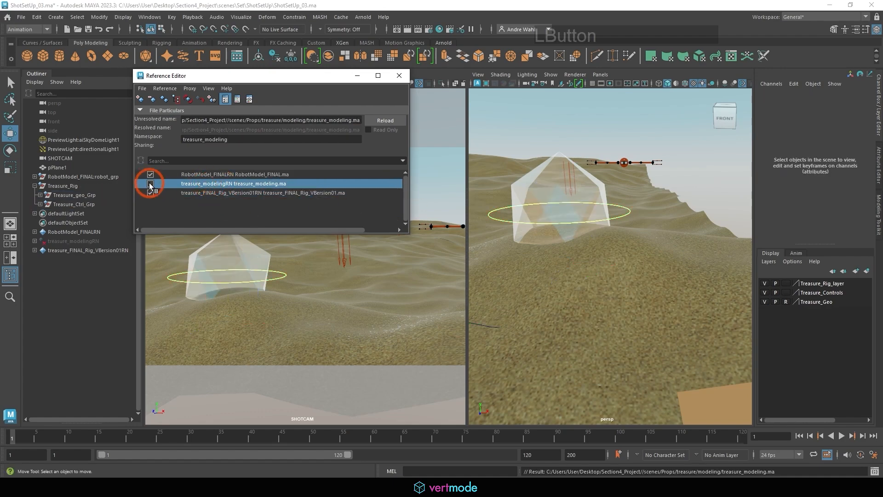
click(151, 183)
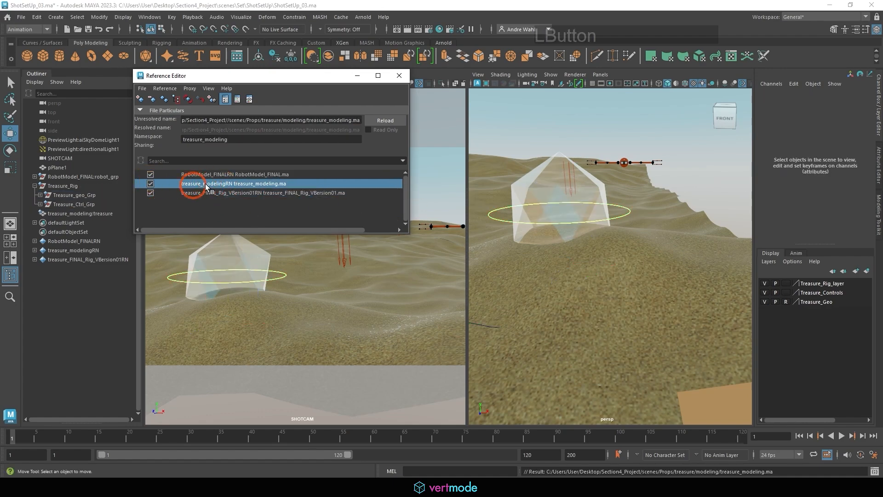
Remove the treasure_modeling reference, close the Reference Editor, and view the treasure rig within the set
click(151, 100)
click(423, 245)
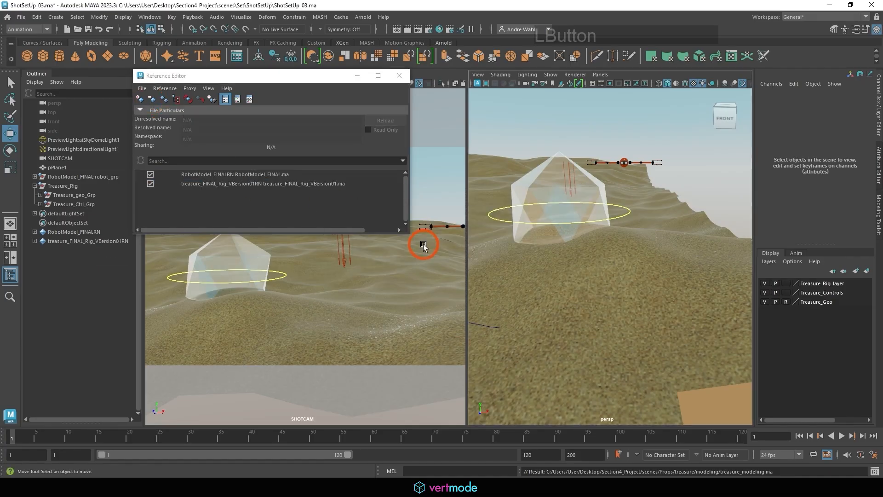
click(393, 79)
alt+right_drag(653, 184, 438, 229)
alt+drag(515, 258, 443, 266)
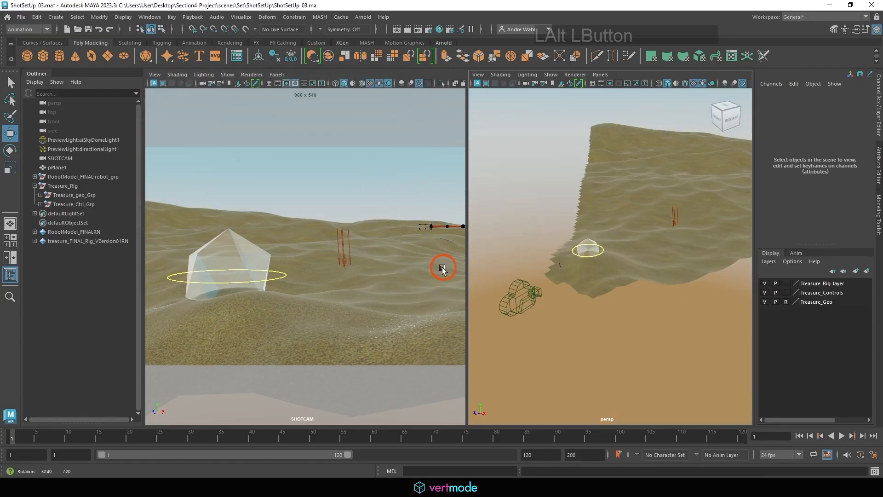
alt+middle_drag(588, 251, 529, 257)
Open the Reference Editor and start a new reference, with incoming objects merged into the selected namespace
click(22, 18)
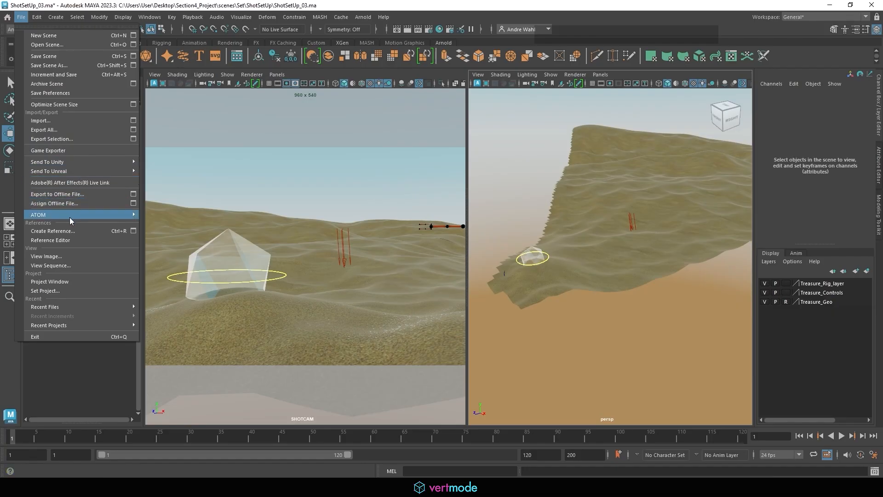
click(72, 240)
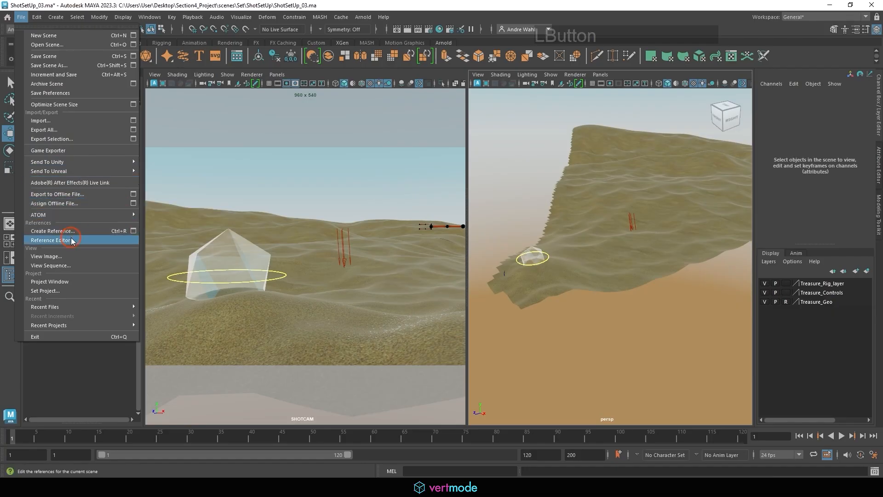
click(138, 94)
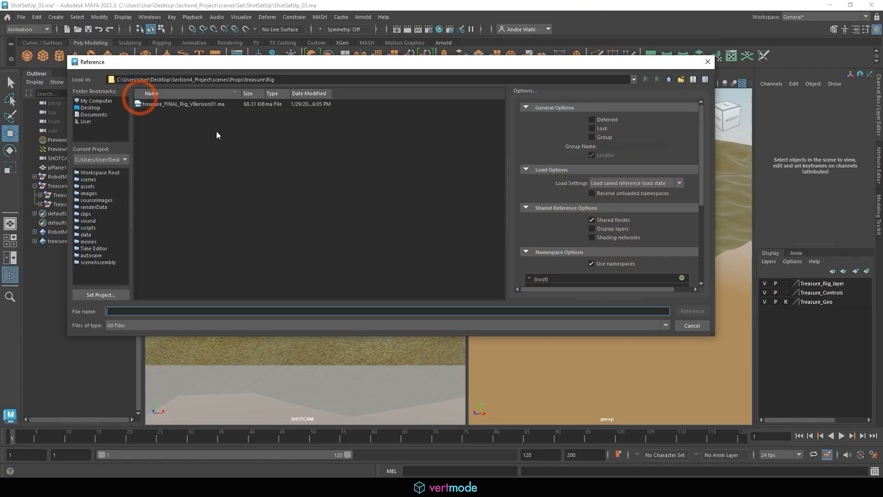
scroll(651, 209, down, 4)
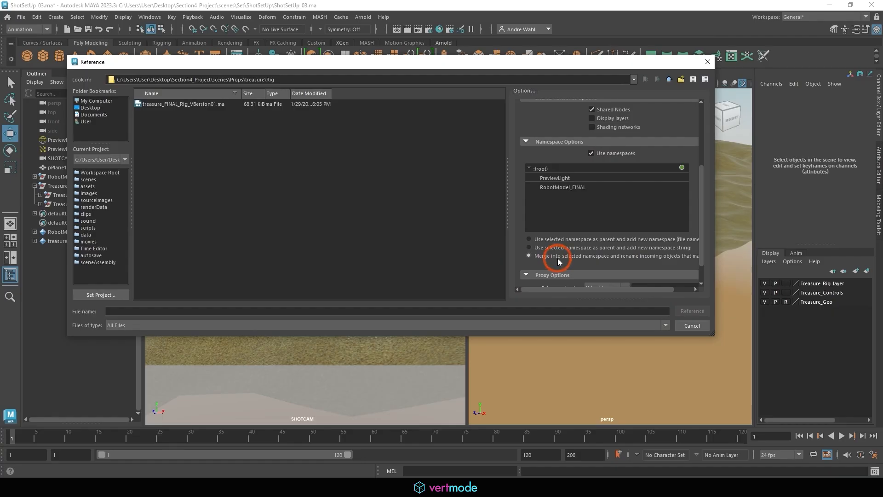
Reference Robot_FINAL_Rig_Version01.ma from the scenes/Characters/Robot/Rigging folder into the scene
click(669, 80)
click(669, 79)
click(669, 79)
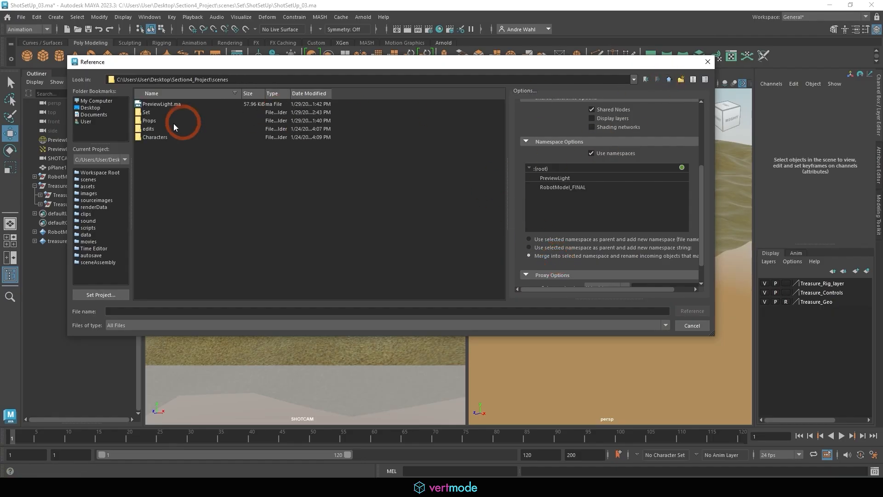
double_click(146, 137)
double_click(152, 106)
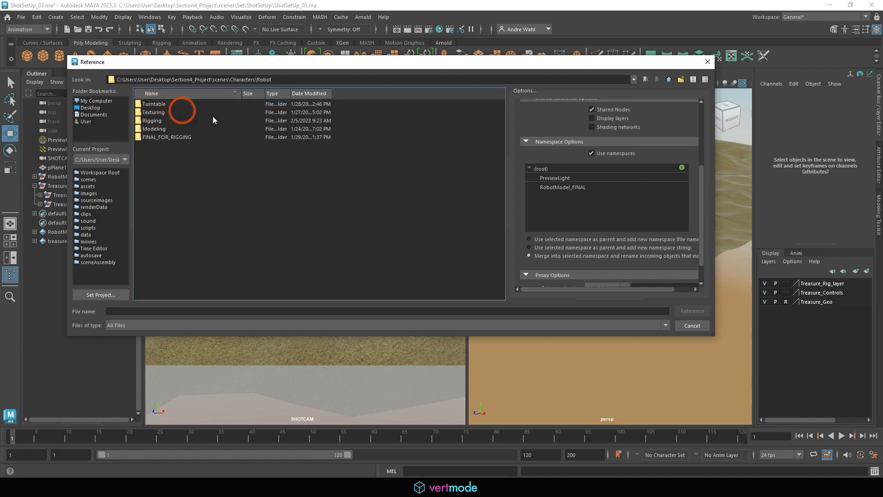
double_click(150, 131)
click(171, 105)
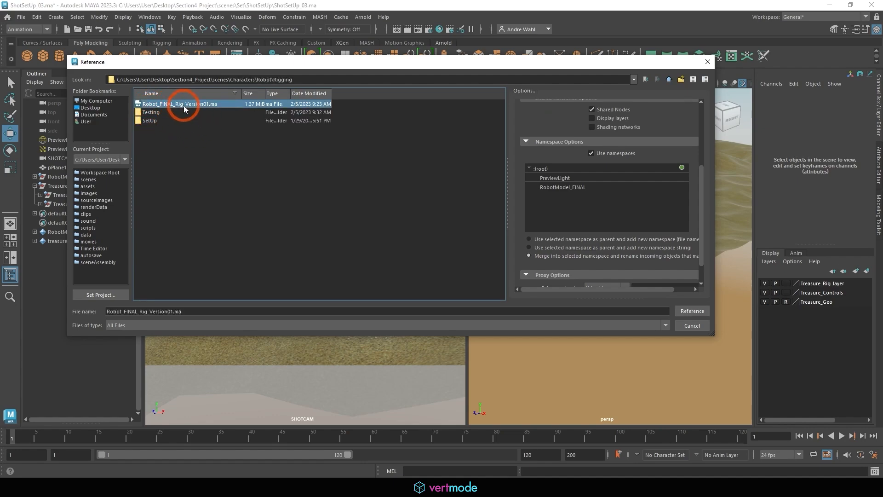
click(690, 316)
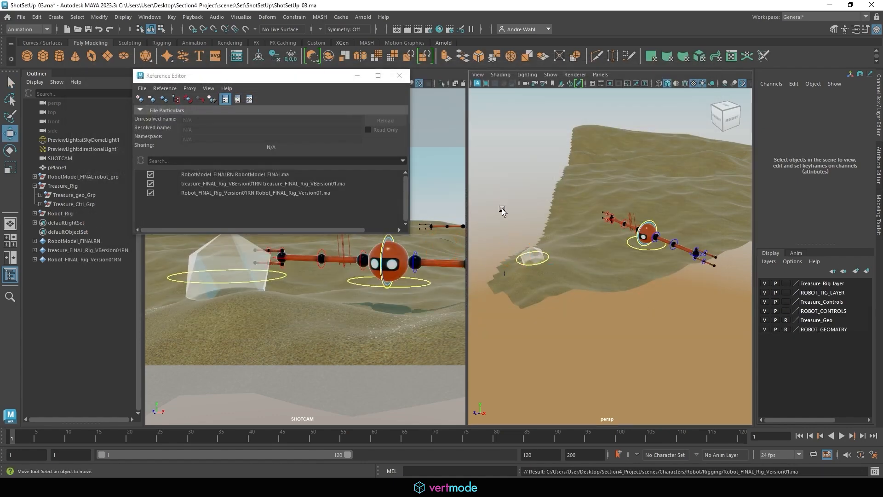
Move the robot rig's outer placement control back towards the original robot, to about Z -46.76
click(661, 250)
alt+drag(660, 250, 557, 240)
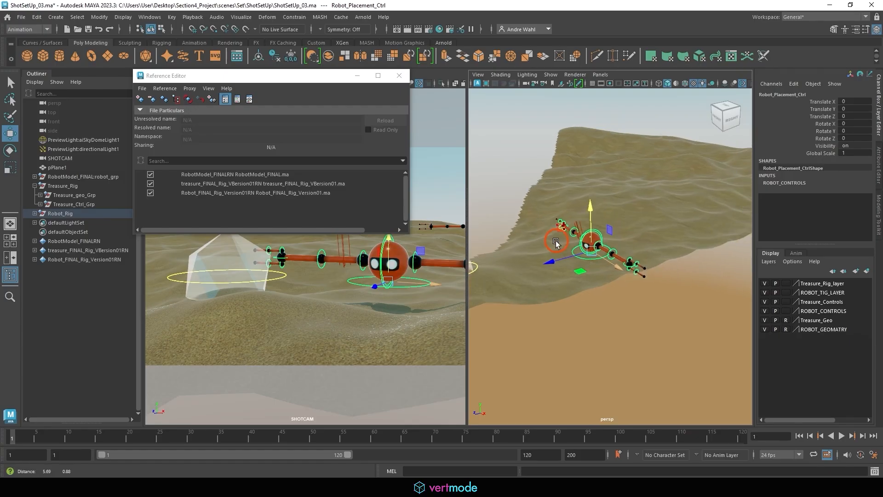
alt+right_drag(559, 240, 664, 247)
alt+drag(665, 247, 644, 254)
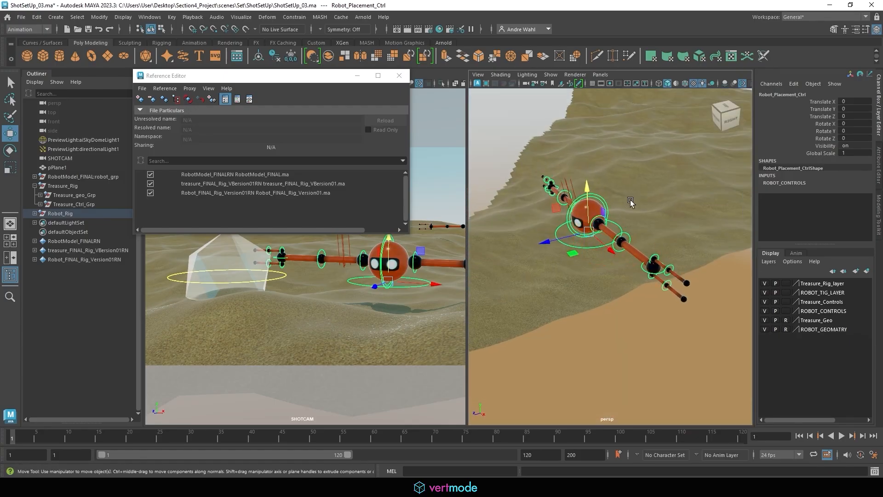
alt+right_drag(722, 207, 680, 195)
alt+drag(680, 195, 653, 216)
drag(550, 274, 672, 233)
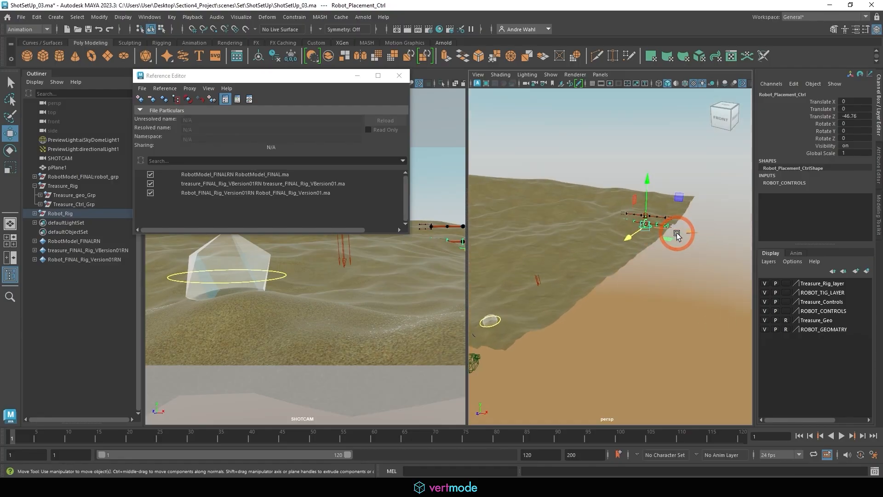
Fine-tune the robot placement control's depth against the original robot to about Z -46.34
key(f)
alt+right_drag(646, 238, 607, 237)
alt+drag(608, 237, 529, 220)
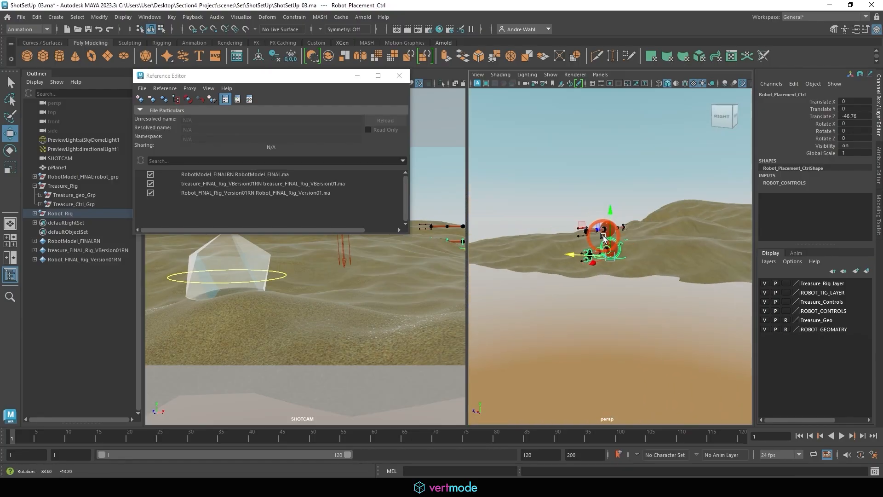
key(f)
drag(593, 255, 581, 255)
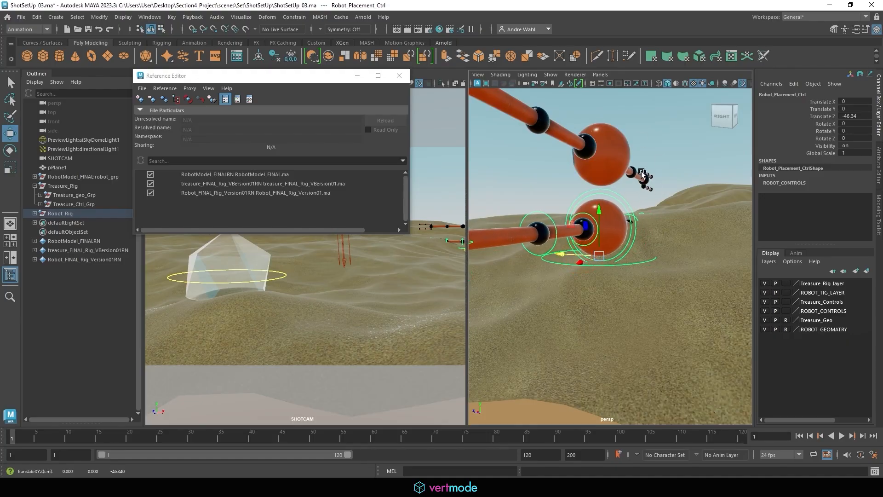
Close the Reference Editor, widen the SHOTCAM view, and raise the robot's body control onto the original model, to about Y 2.427
click(399, 75)
alt+right_drag(633, 199, 471, 211)
drag(467, 211, 566, 207)
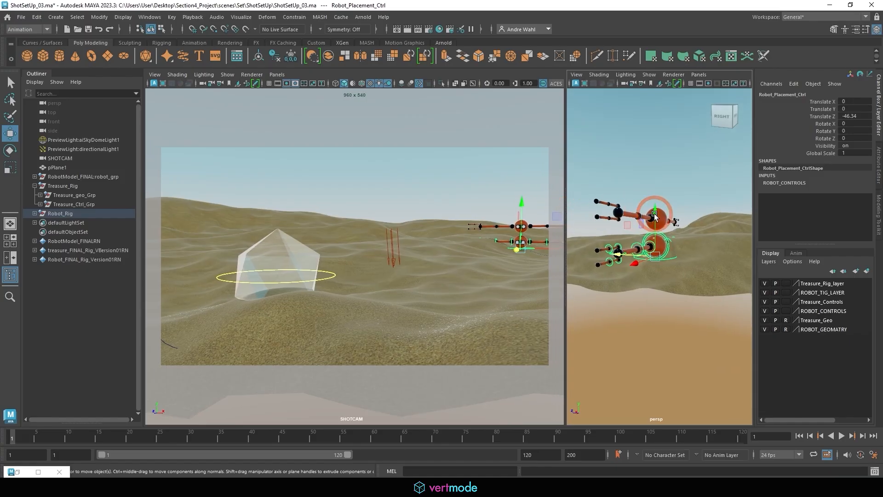
click(666, 236)
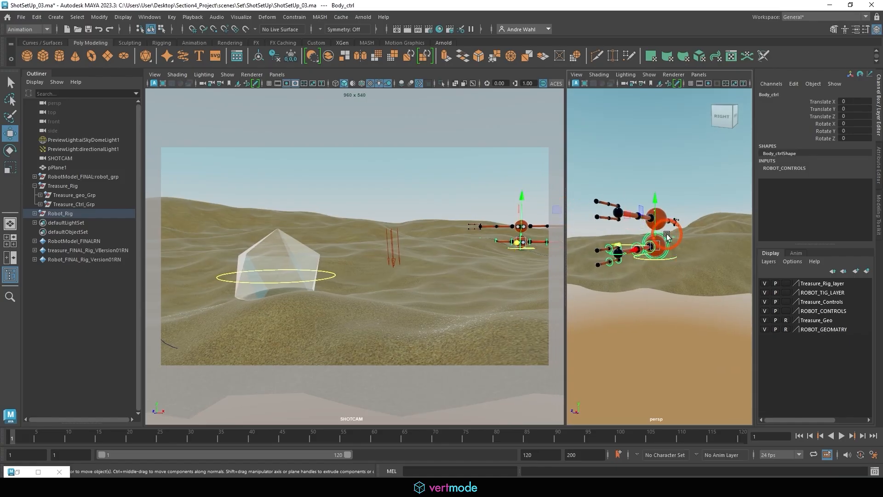
drag(658, 214, 645, 185)
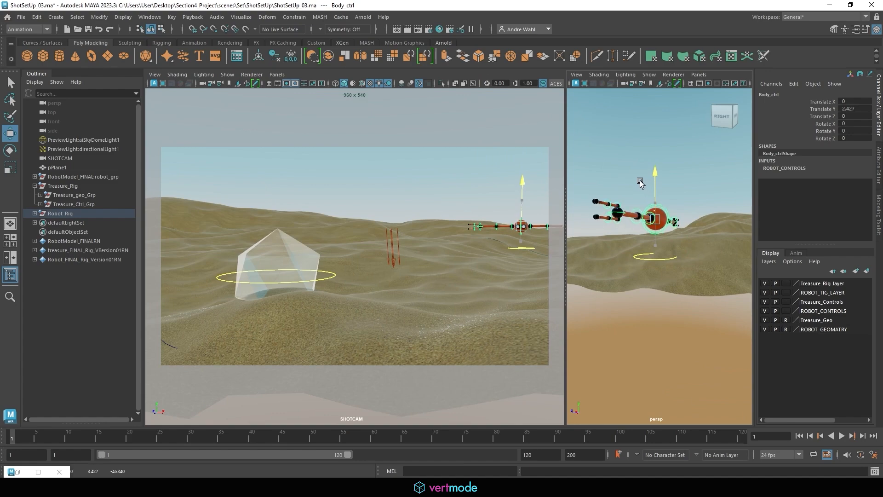
Try shifting the robot's placement control forward along Z, to about -45.182, and undo the moves
click(637, 258)
alt+drag(702, 258, 638, 266)
key(ctrl+z)
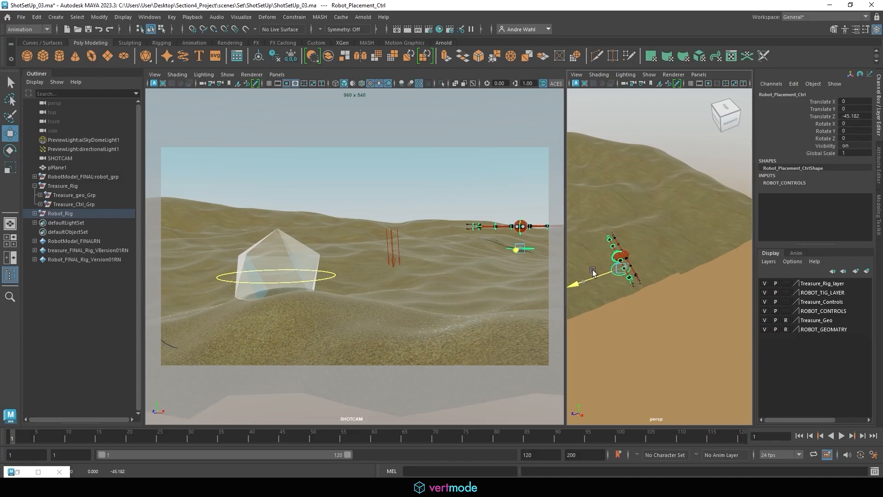
mouse_move(608, 272)
mouse_down()
mouse_move(813, 203)
mouse_move(594, 246)
mouse_move(534, 244)
mouse_move(554, 256)
mouse_move(601, 256)
mouse_up()
key(ctrl+z)
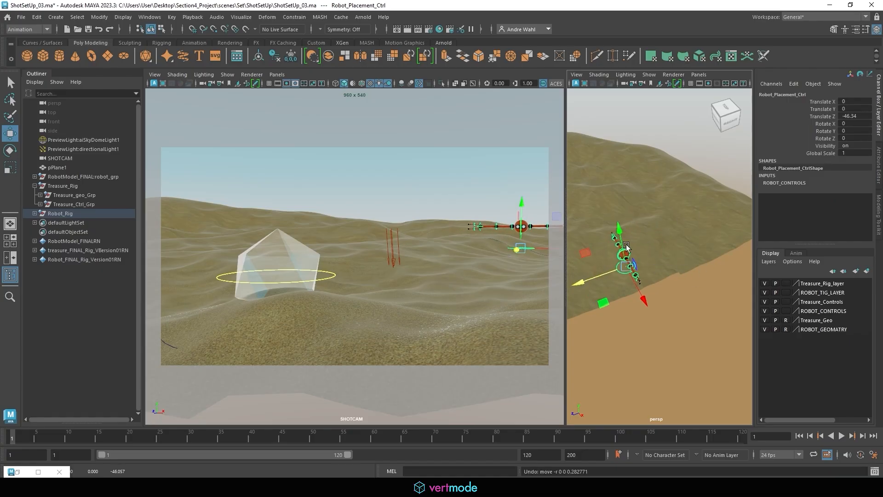
Remove the RobotModel_FINAL reference from the scene and close the Reference Editor
alt+drag(698, 236, 741, 217)
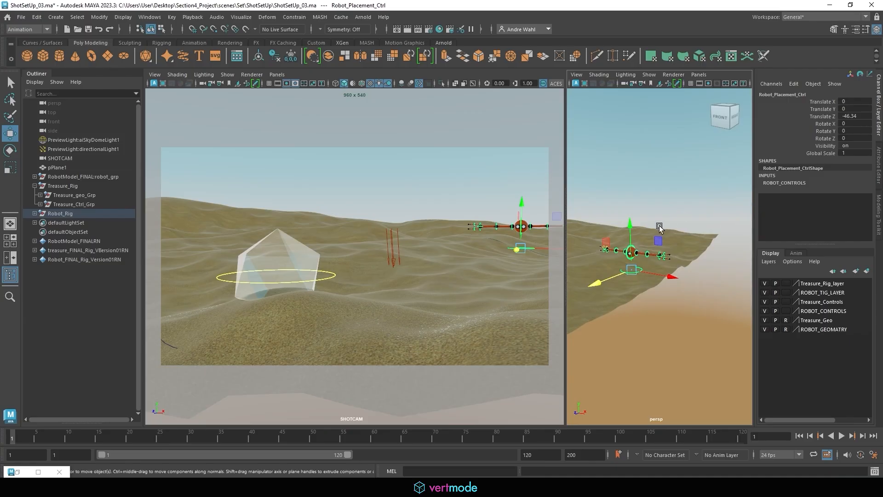
key(f)
click(21, 17)
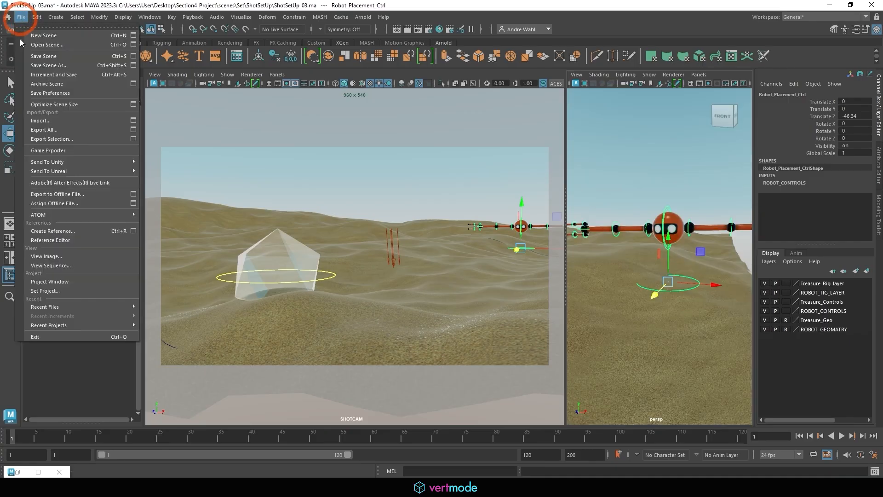
click(77, 241)
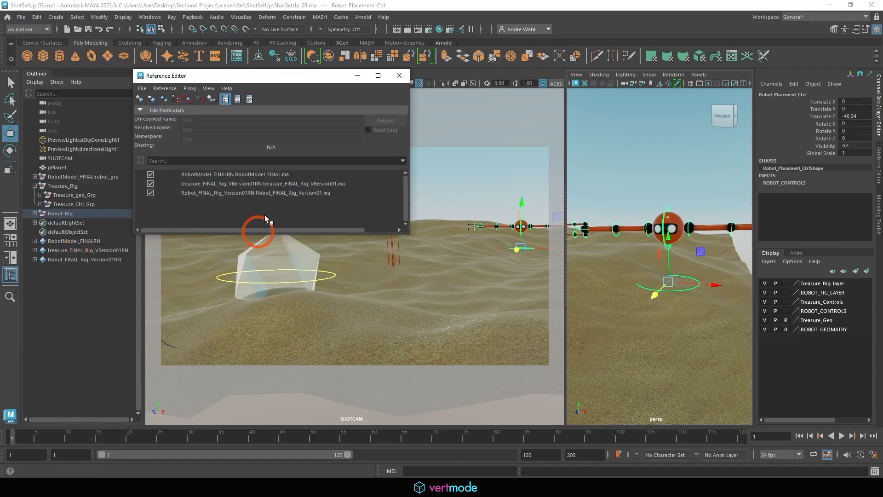
click(265, 174)
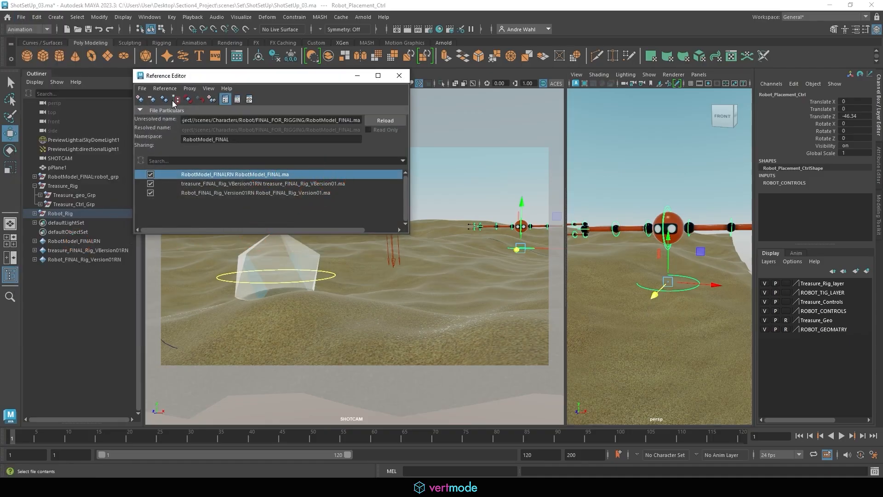
click(152, 100)
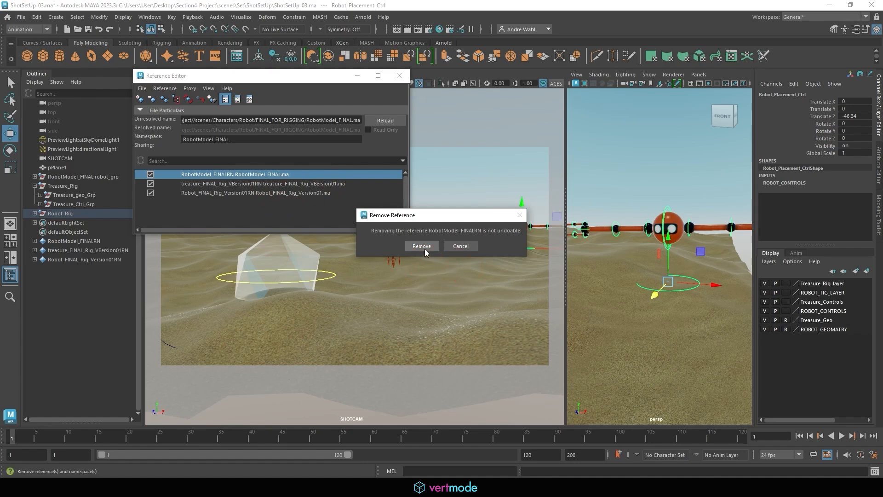
click(421, 246)
click(301, 185)
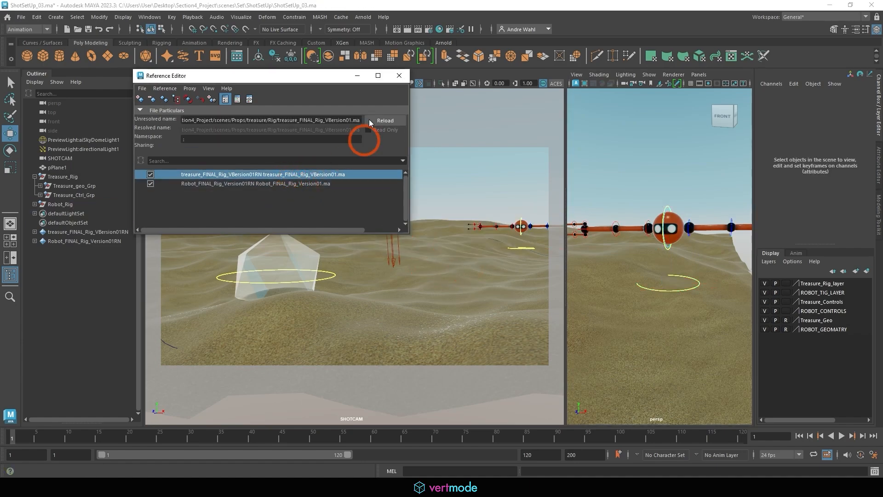
click(399, 76)
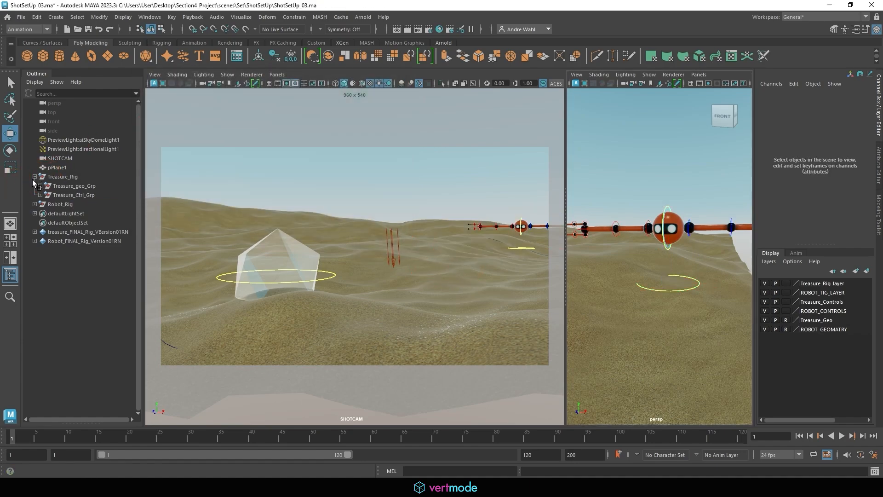
Collapse the Treasure_Rig hierarchy and rename the ground plane pPlane1 as SandDunes
click(34, 176)
click(55, 167)
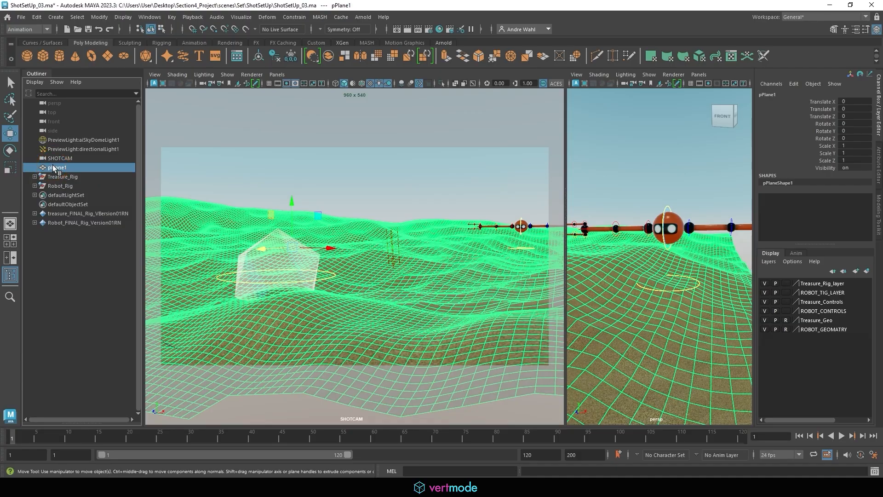
double_click(93, 168)
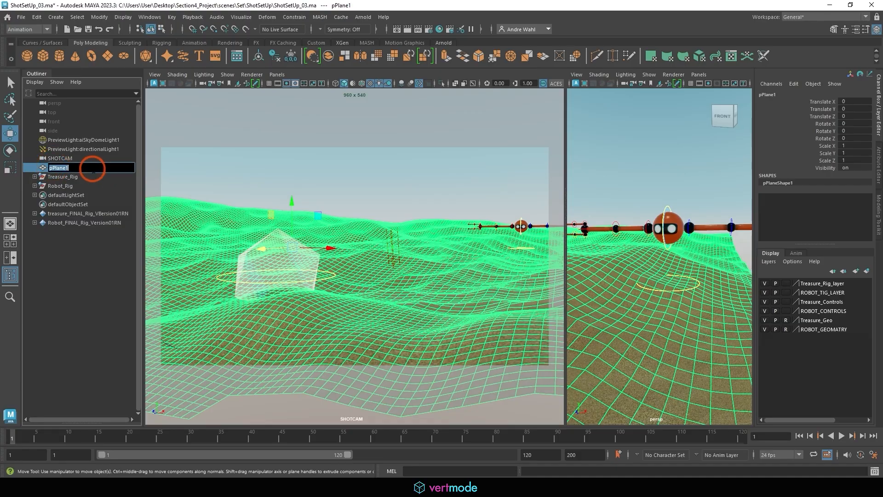
text(SandDunes)
key(Return)
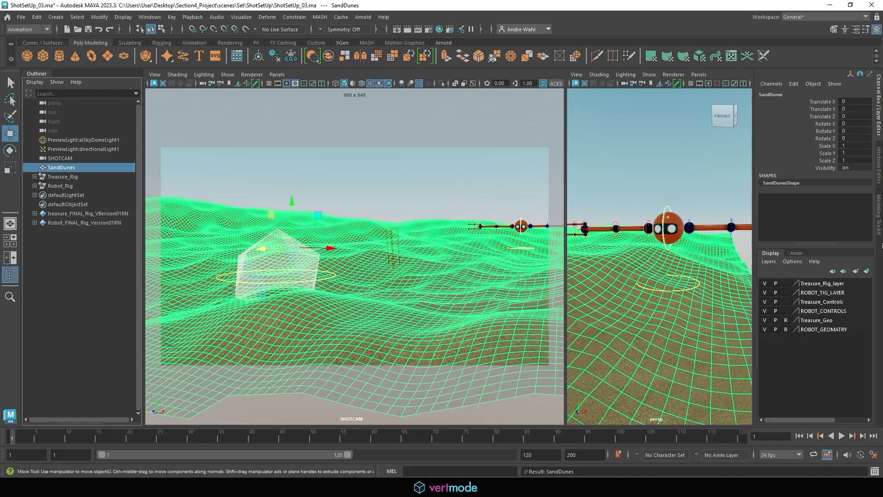
Put SandDunes on a new display layer named Ground with the Reference display type, and deselect the plane
click(867, 271)
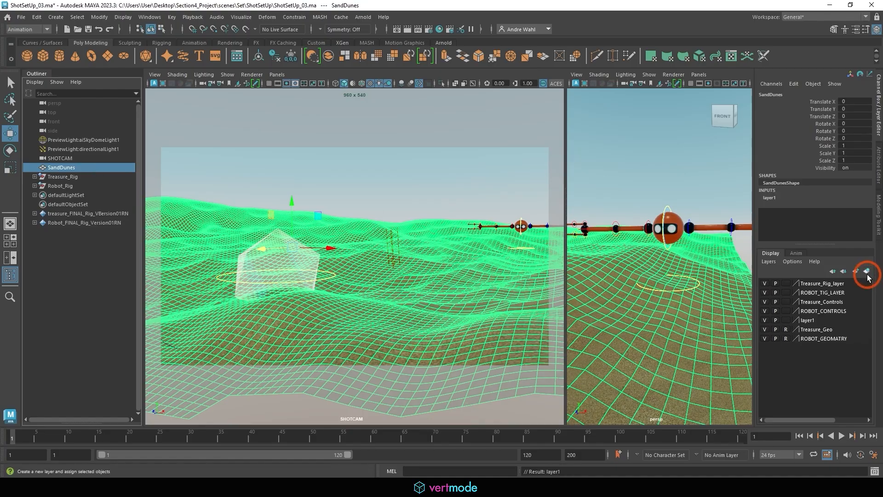
click(786, 283)
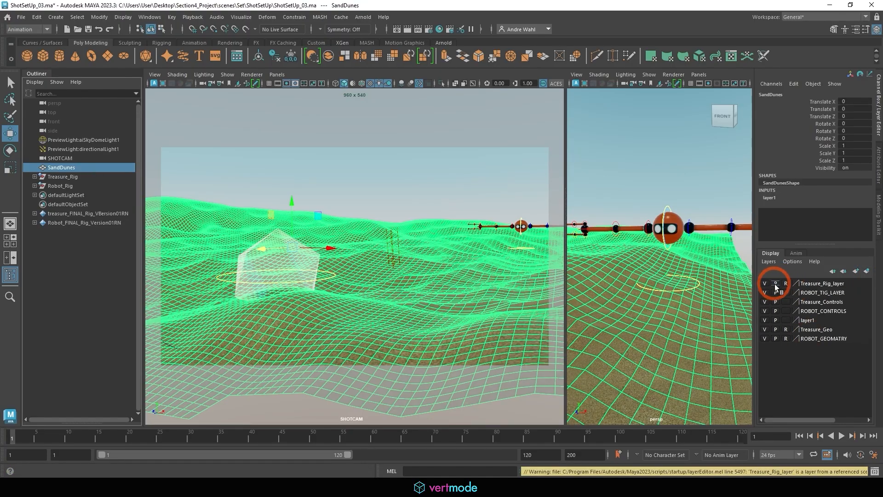
double_click(778, 320)
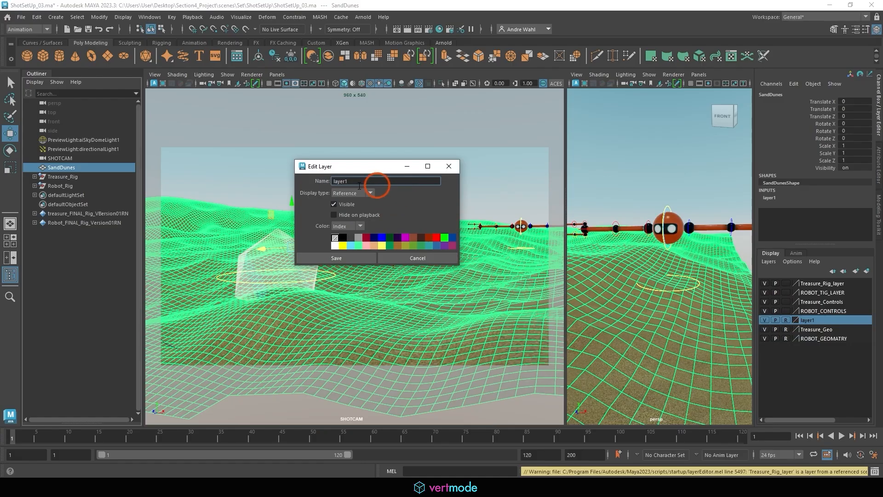
text(Ground)
click(346, 256)
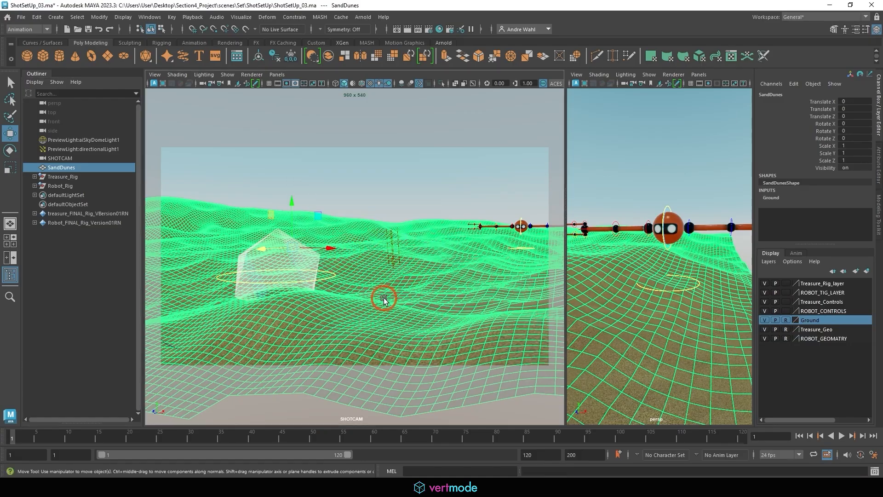
click(325, 174)
click(350, 187)
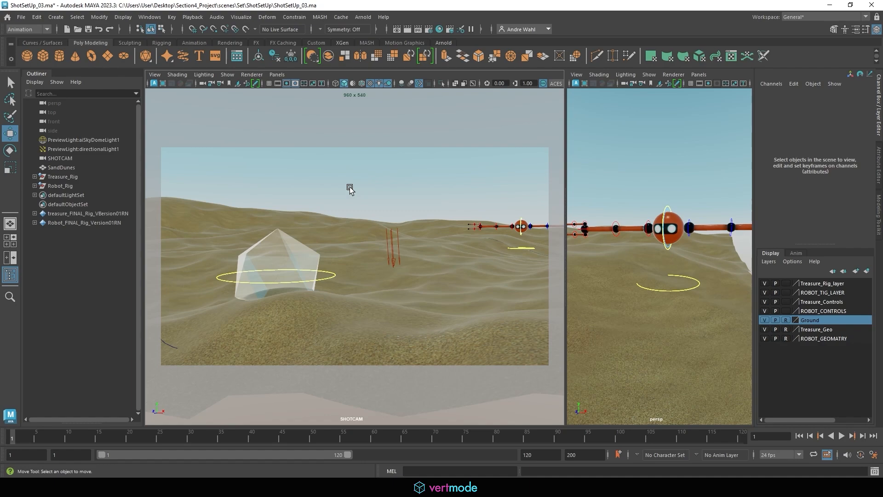
Start saving the scene under a new name and create and open an Animations folder inside the project's scenes folder
click(22, 17)
click(50, 67)
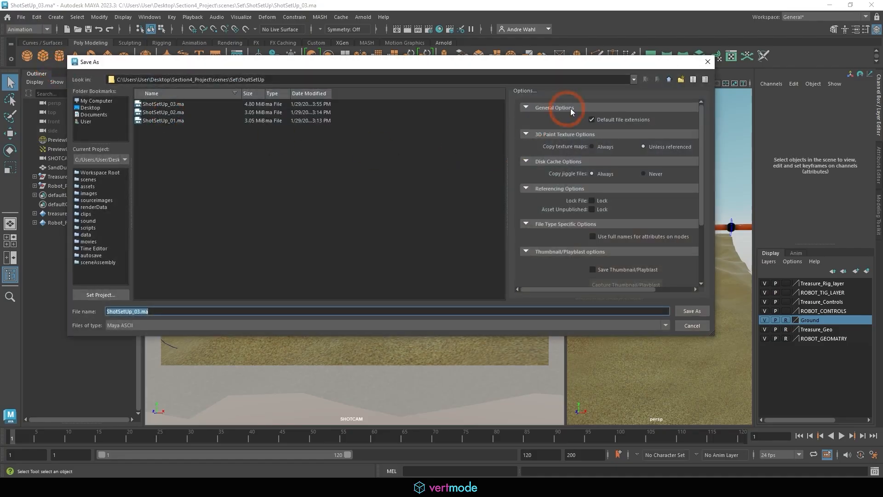
click(669, 79)
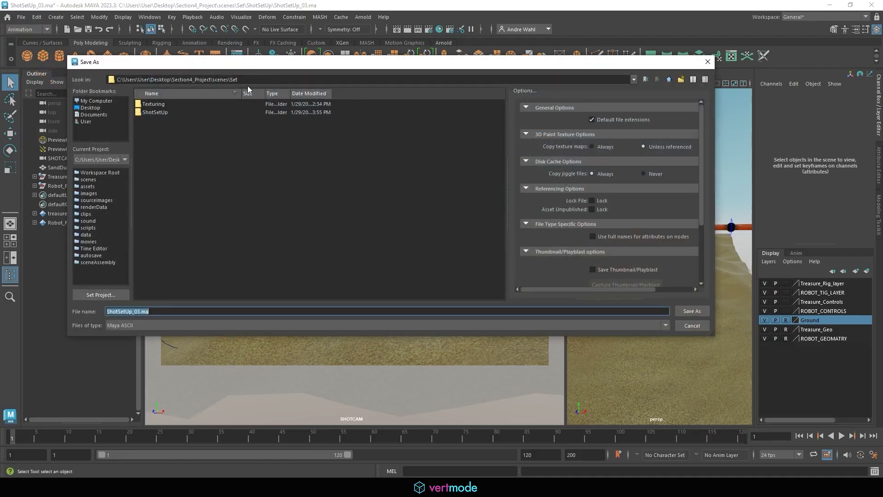
click(670, 80)
click(195, 133)
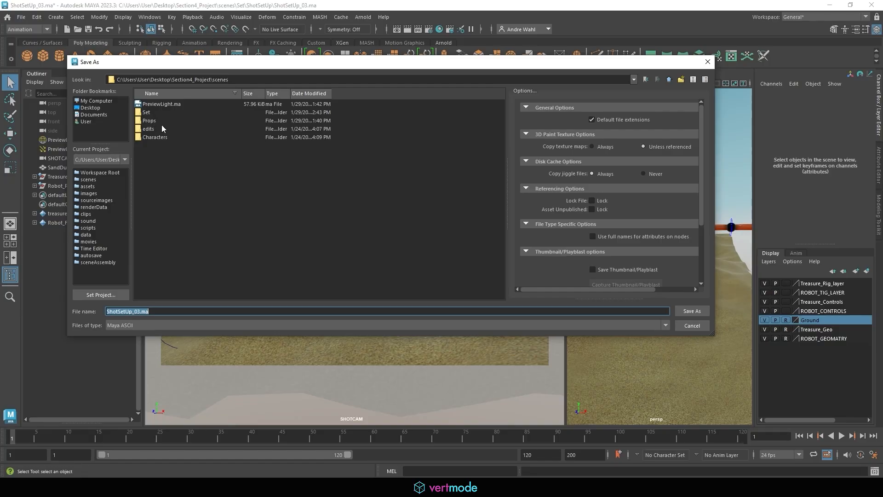
right_click(170, 168)
click(194, 181)
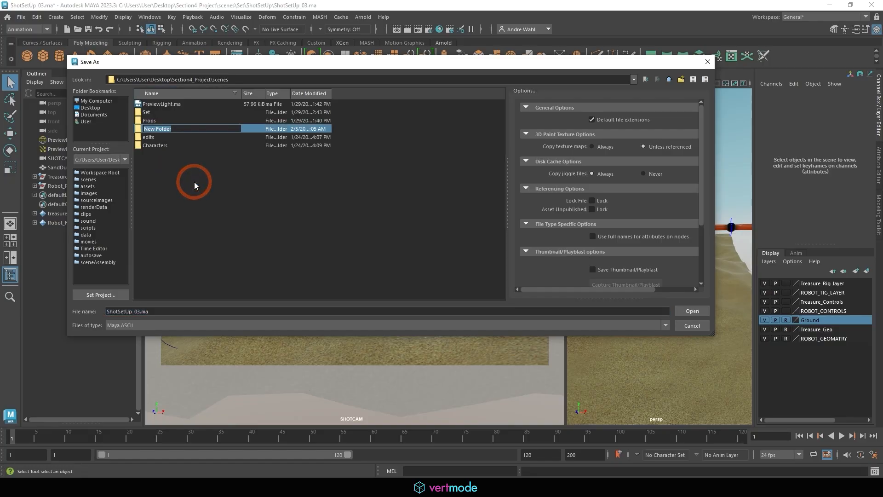
text(Animations)
key(Return)
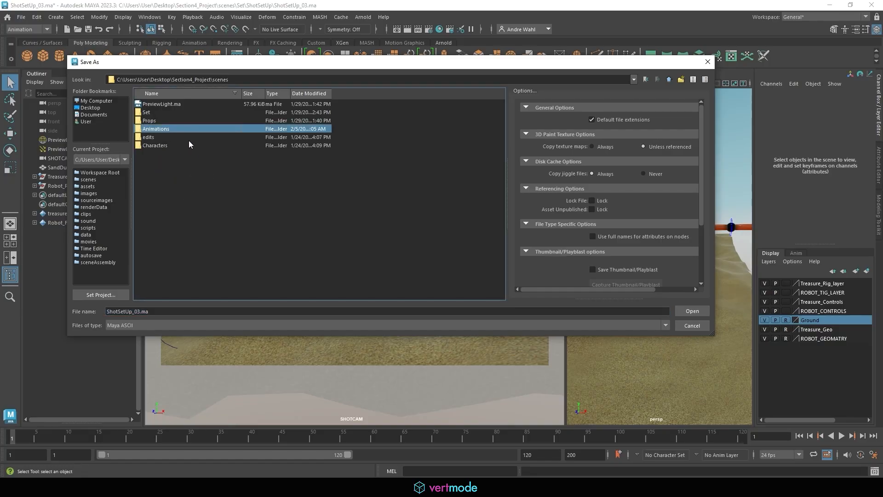
double_click(170, 131)
Save the scene as RobotAnimation_01 in the Animations folder
click(163, 312)
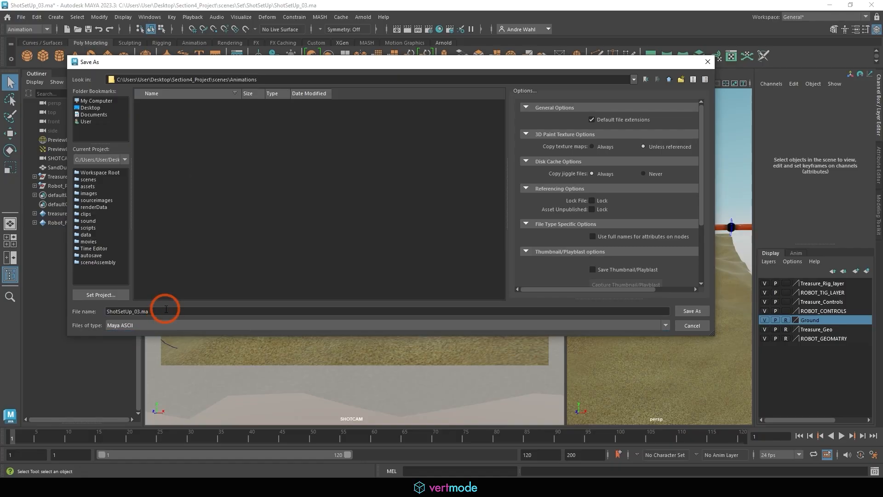
drag(163, 311, 49, 311)
text(RobotAni)
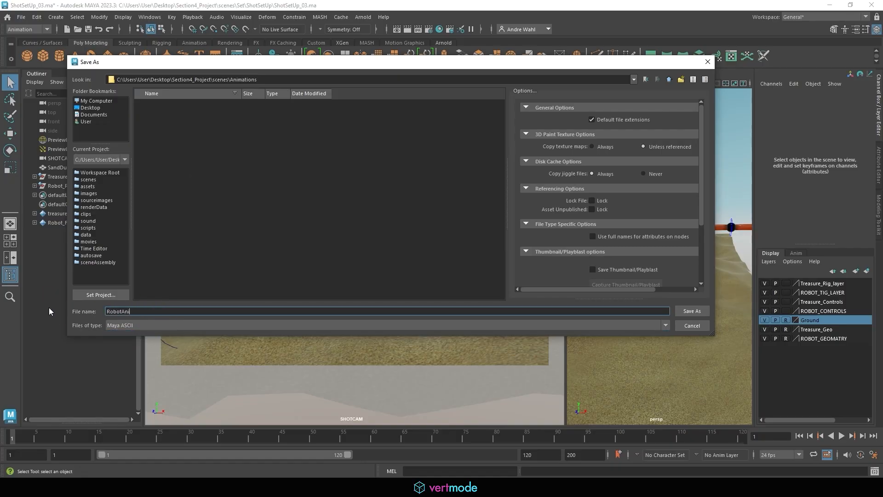
text(mation_01)
right_click(227, 146)
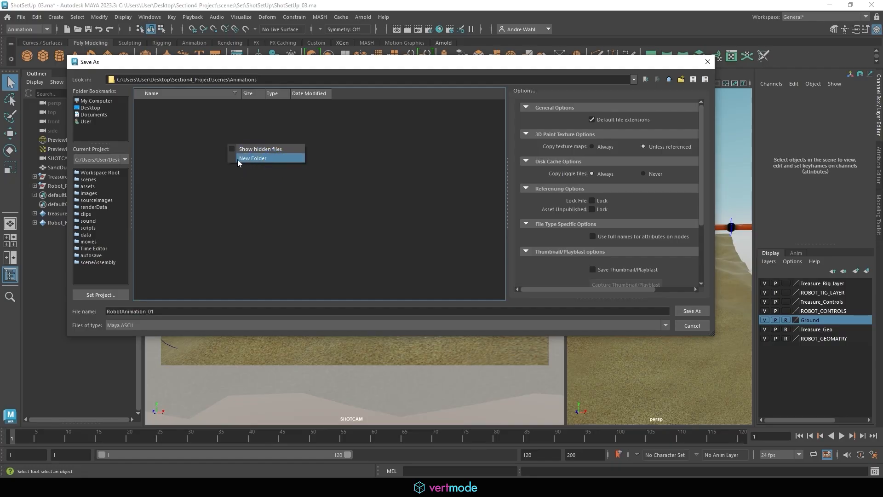
click(245, 308)
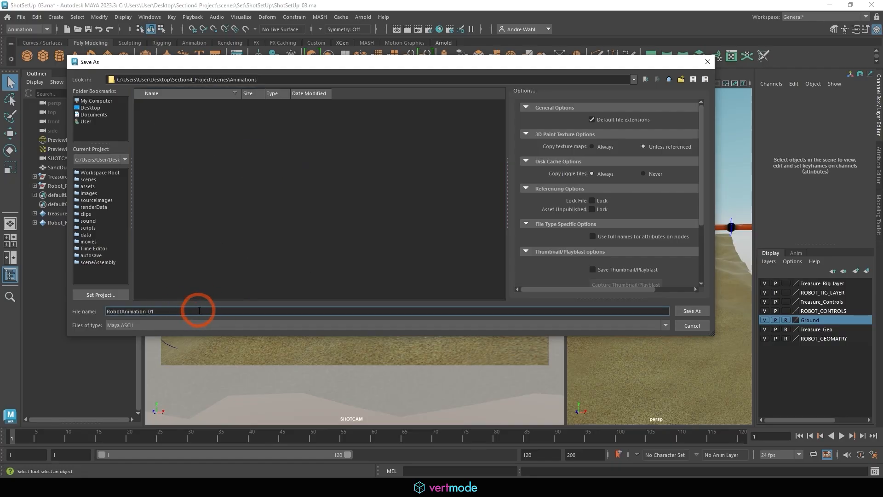
click(683, 311)
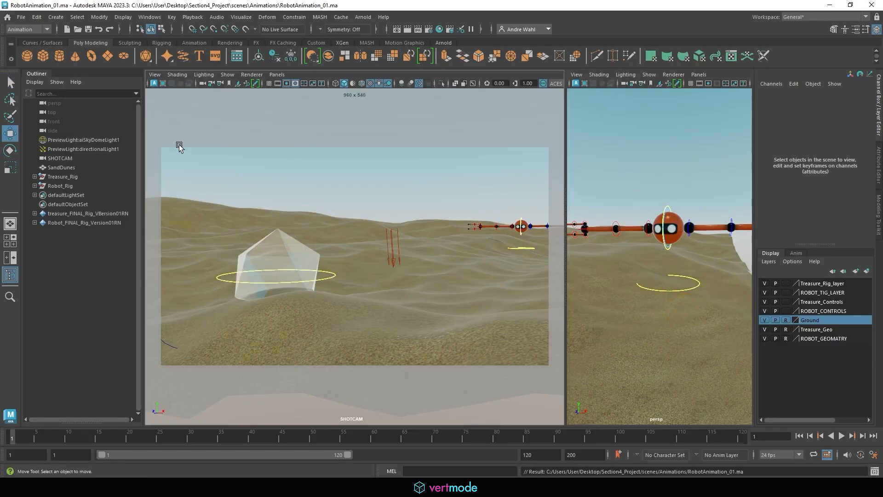
Reopen the recent scene ShotSetUp_03.ma
click(21, 17)
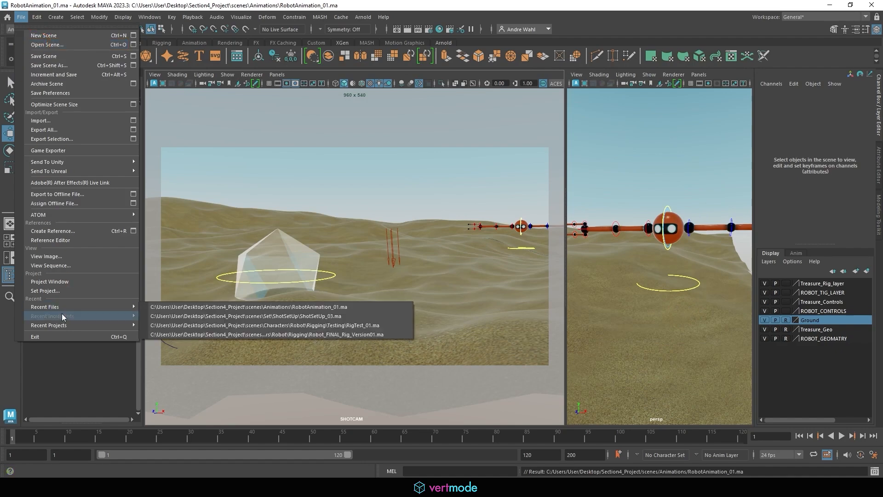
mouse_move(59, 307)
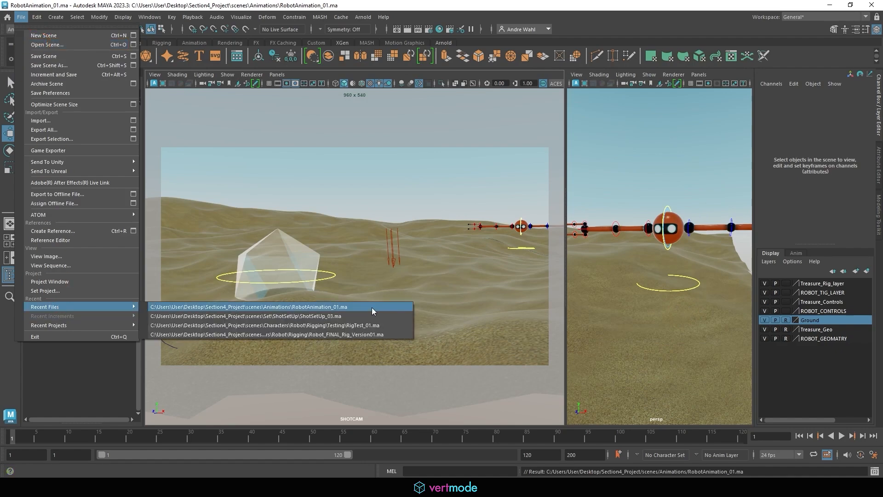
click(339, 316)
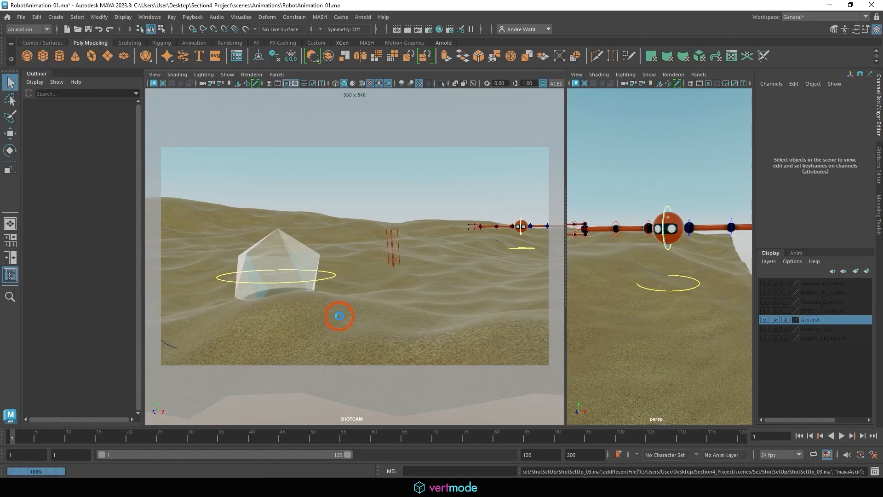
Open the Reference Editor and remove the RobotModel_FINAL reference from the scene
click(20, 18)
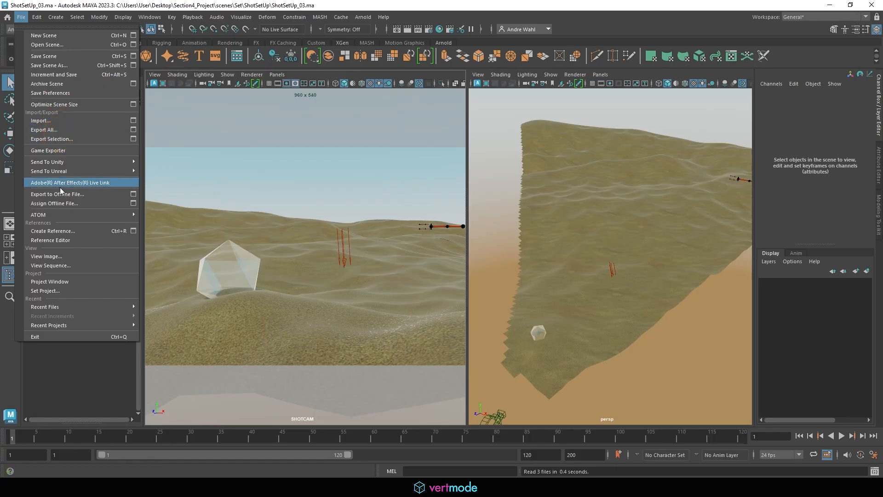
click(57, 240)
click(209, 174)
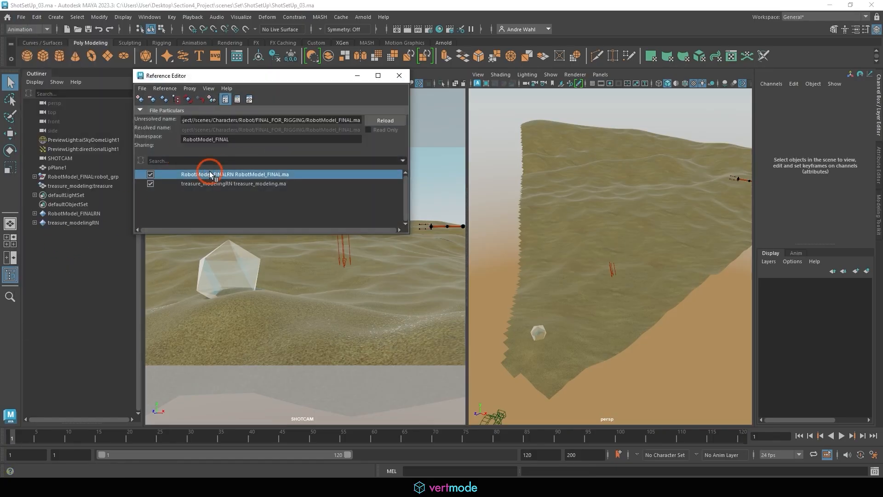
click(153, 100)
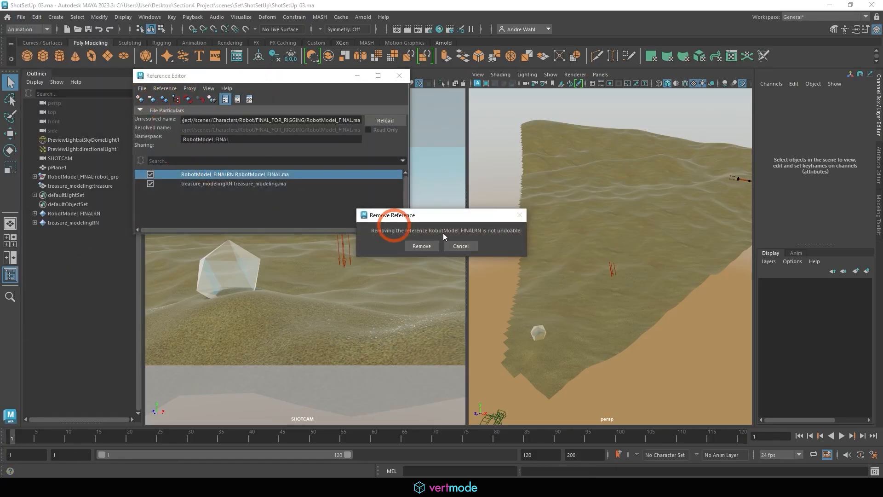
click(423, 246)
Remove the treasure_modeling reference from the scene and close the Reference Editor
click(231, 174)
click(159, 90)
click(140, 91)
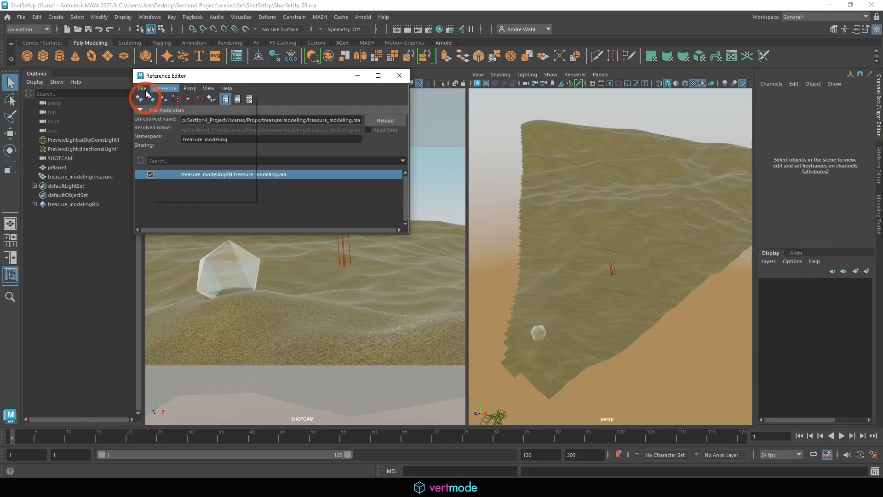
click(143, 76)
click(153, 100)
click(423, 245)
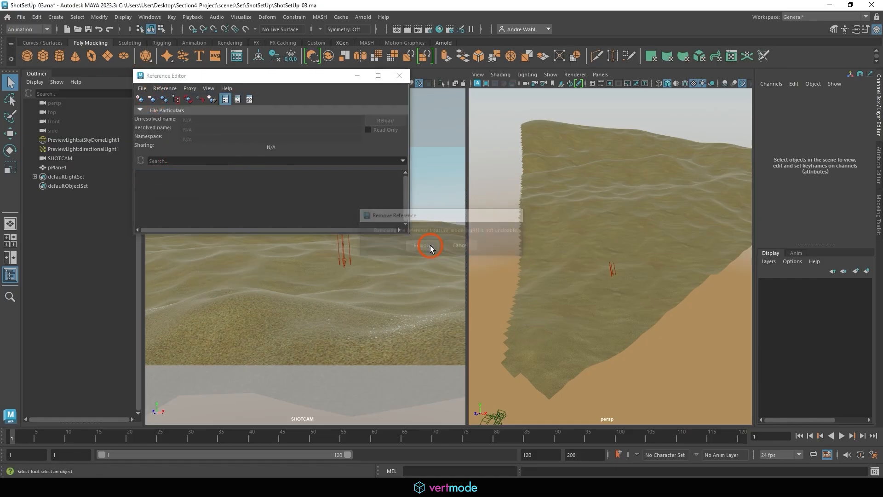
click(398, 76)
Rename the ground plane pPlane1 as SandDunes
double_click(57, 168)
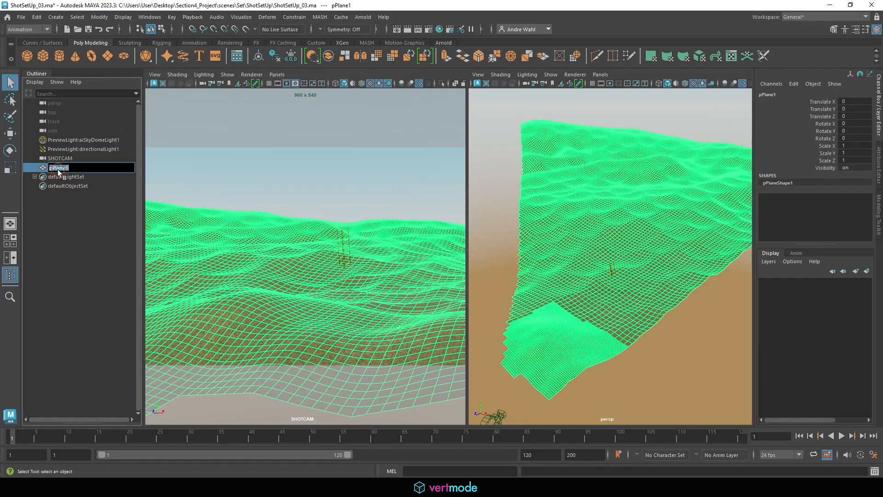
text(SandDunes)
key(Return)
Put SandDunes on a new display layer named Ground_L and set the layer to the Reference display type
click(867, 271)
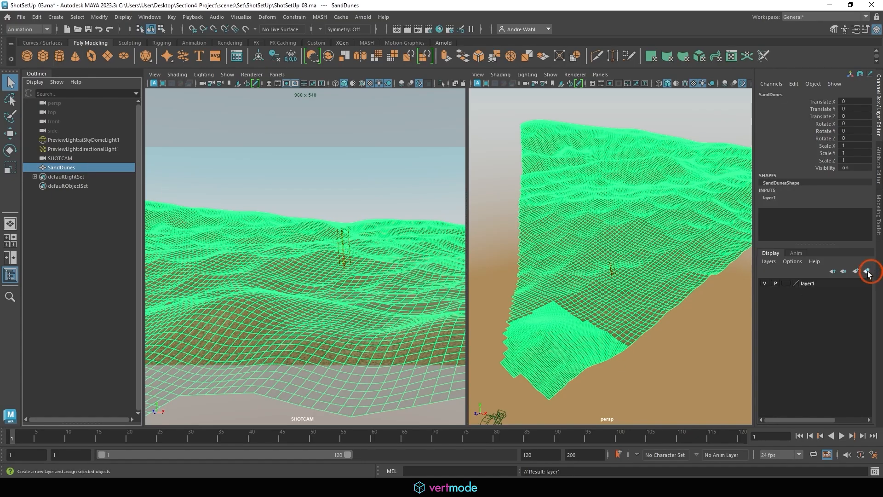
double_click(816, 283)
click(243, 175)
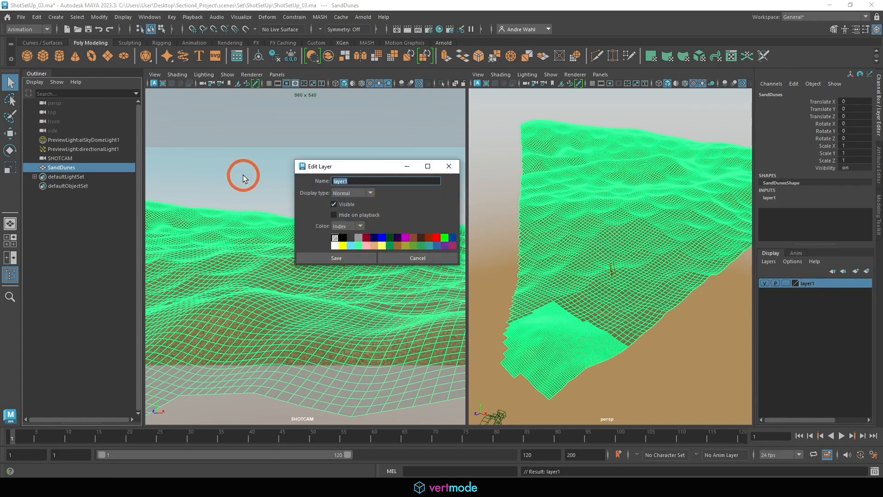
text(Ground_L)
click(336, 258)
click(786, 283)
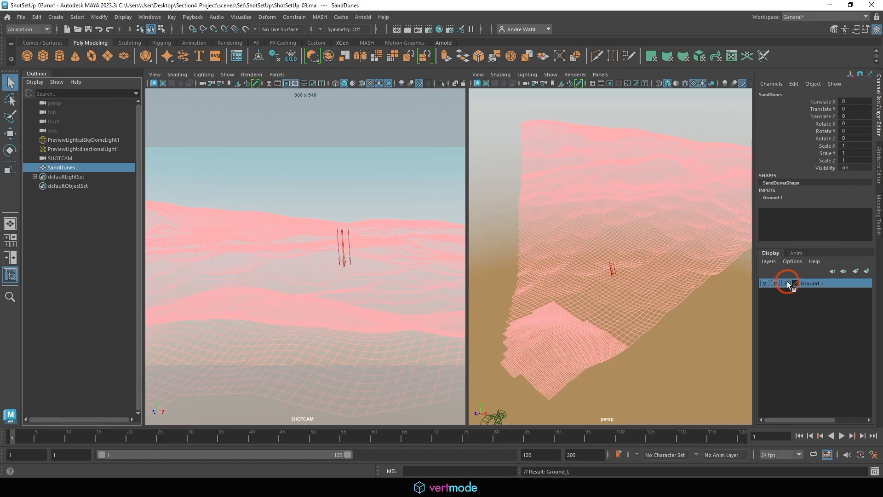
click(787, 283)
Put the PreviewLight sky dome and directional lights on a new display layer named Lights_L
click(74, 140)
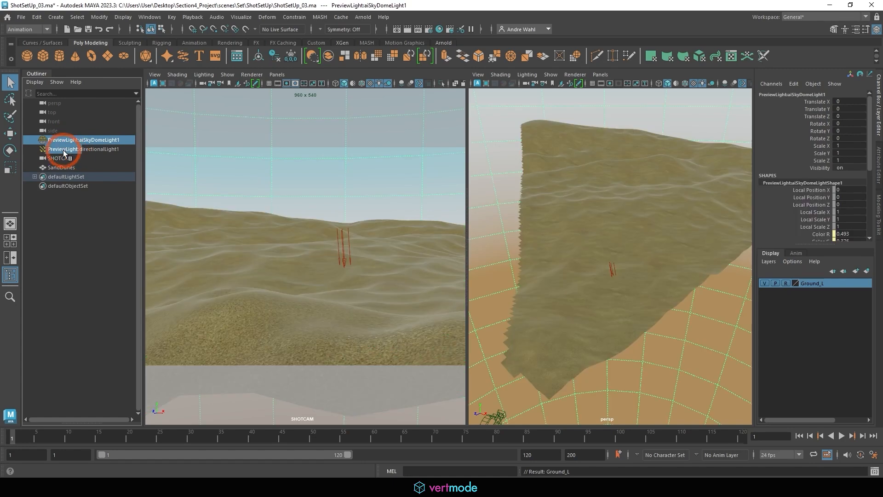
ctrl+click(64, 149)
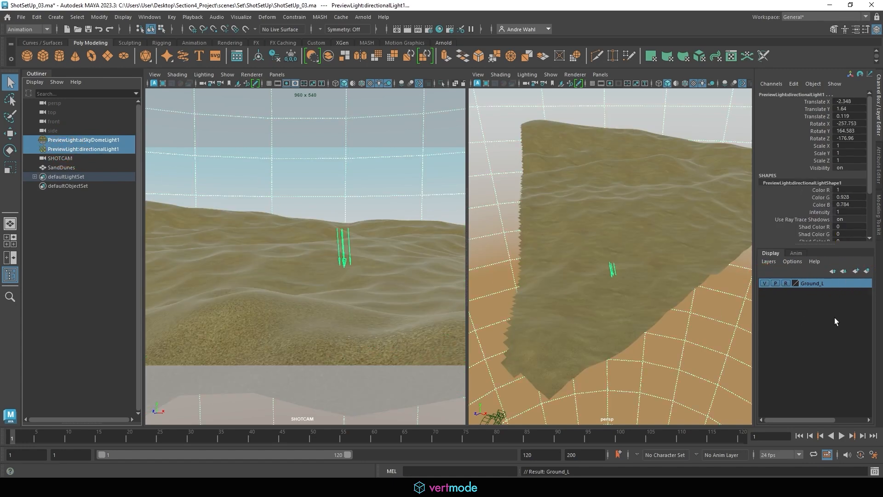
click(867, 271)
double_click(809, 283)
double_click(374, 181)
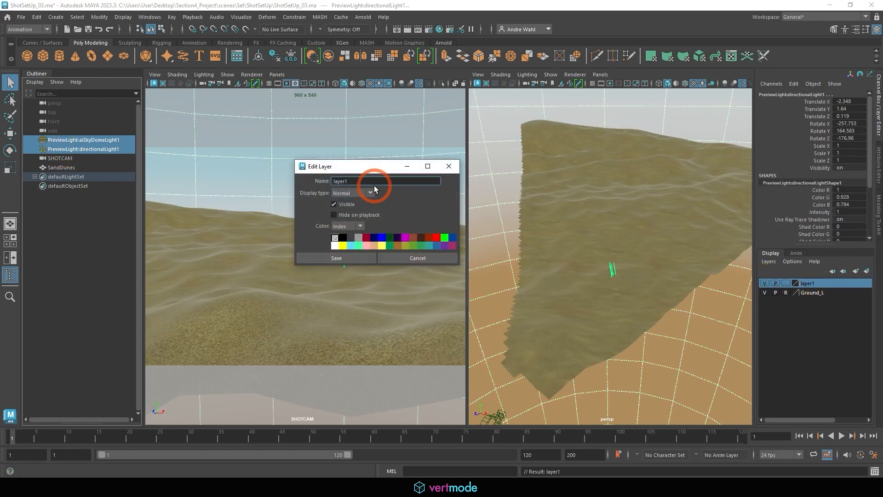
text(Lights_L)
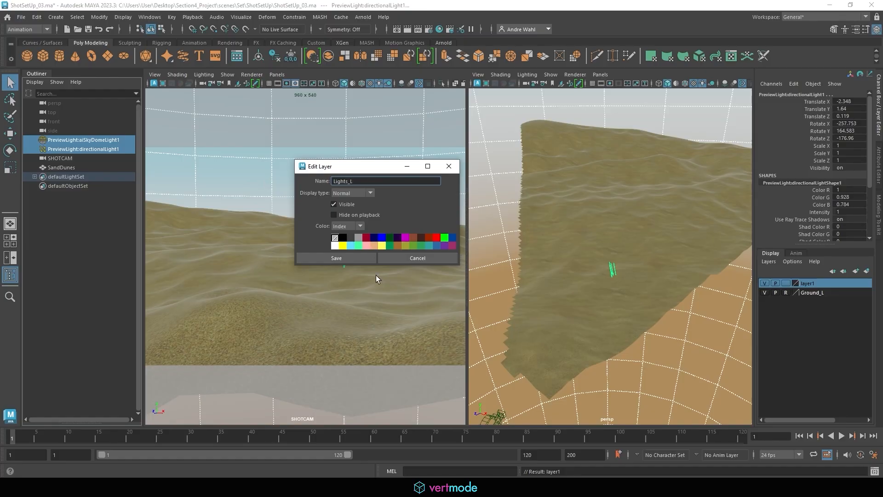
click(307, 258)
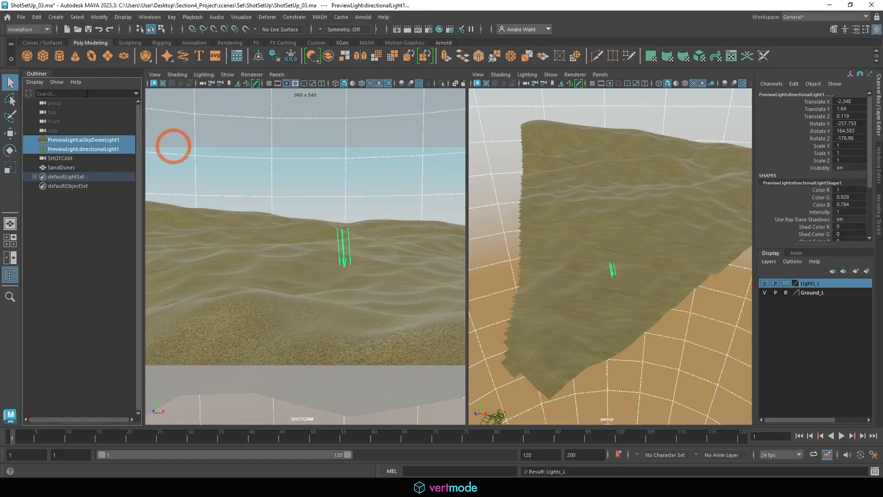
Save the cleaned scene as ShotSetUp_04 in the ShotSetUp folder
click(19, 21)
click(53, 55)
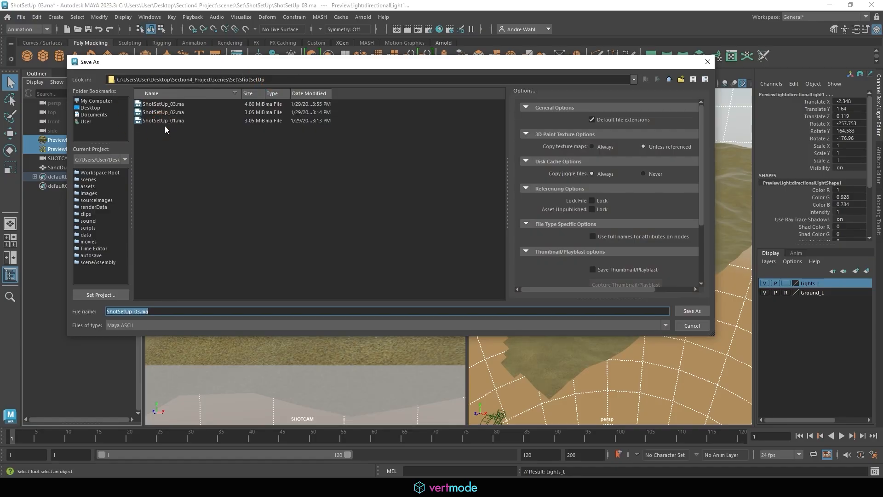
click(148, 104)
click(161, 313)
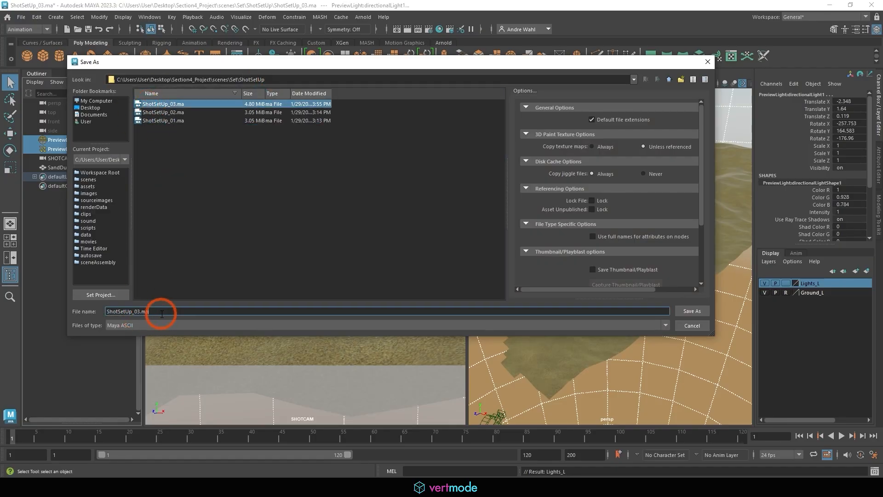
key(BackSpace)
key(BackSpace)
key(BackSpace)
key(BackSpace)
text(4)
click(681, 312)
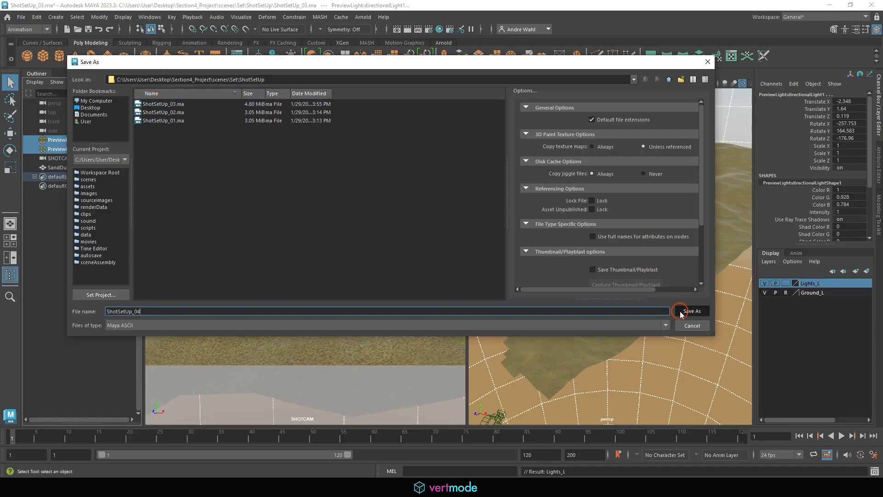
Run Optimize Scene Size on the current scene and accept the confirmation
click(21, 17)
click(51, 139)
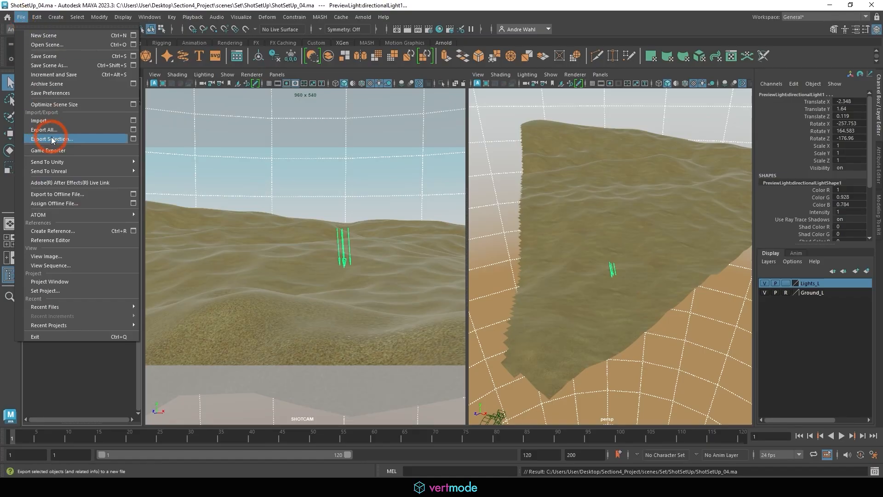
click(65, 105)
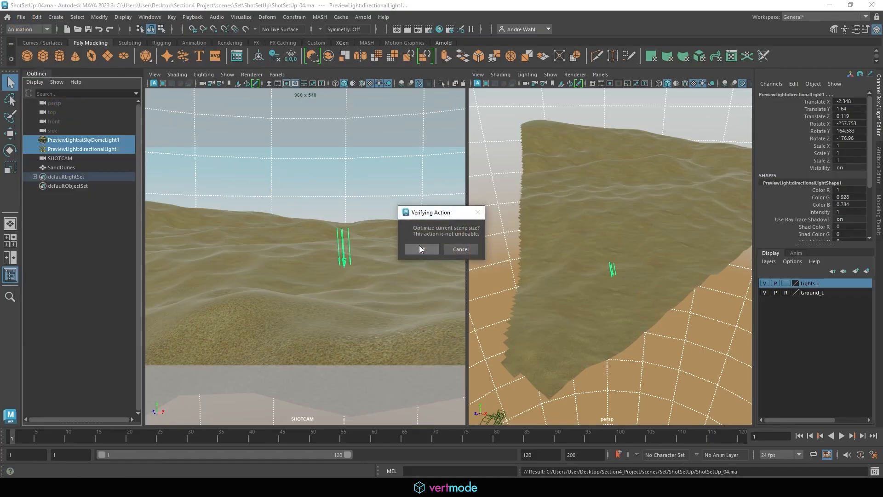
click(419, 248)
Select the SandDunes ground mesh and examine its transform values, shape and inputs
click(286, 223)
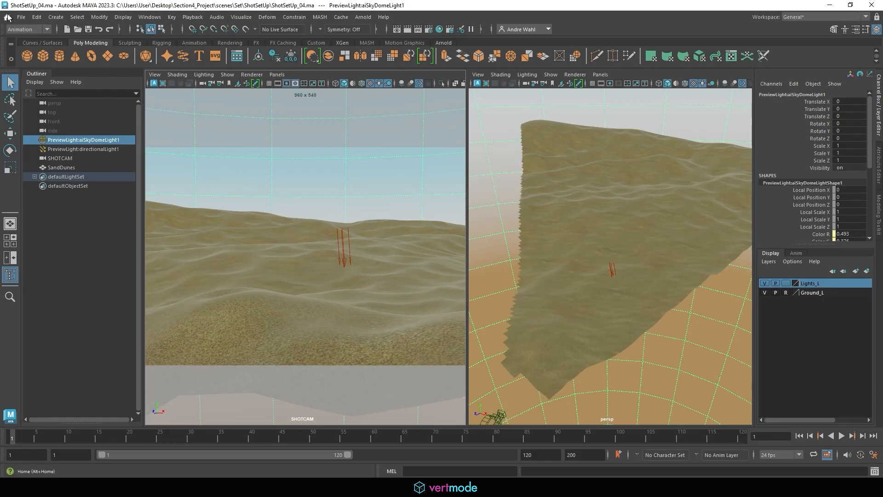
click(567, 208)
click(647, 219)
click(633, 242)
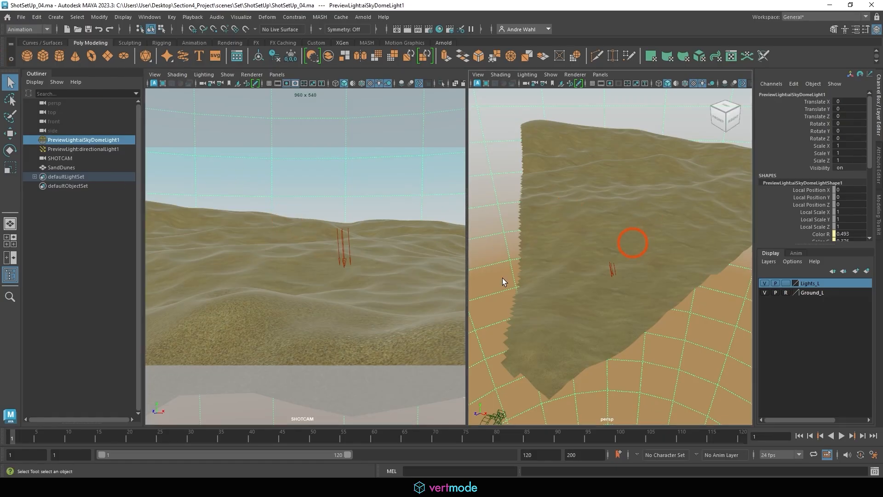
click(283, 309)
click(61, 167)
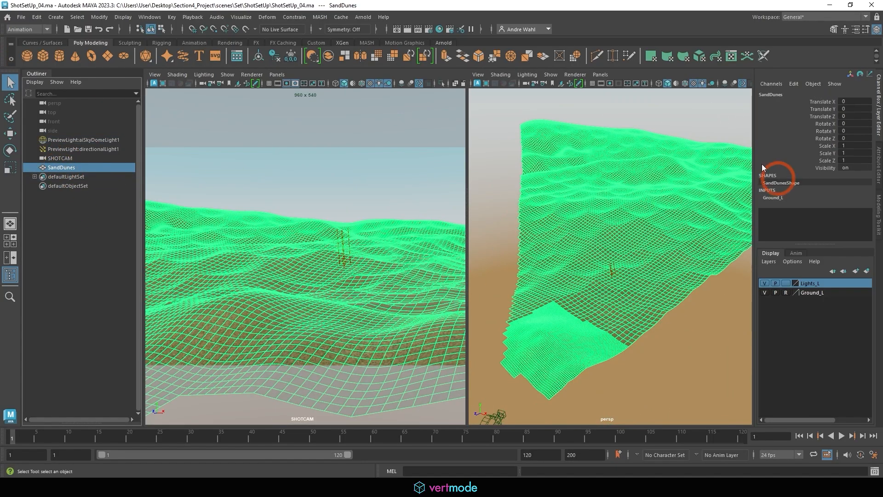
Save the current set scene, and reopen the recent RobotAnimation_01.ma scene
click(22, 17)
click(35, 56)
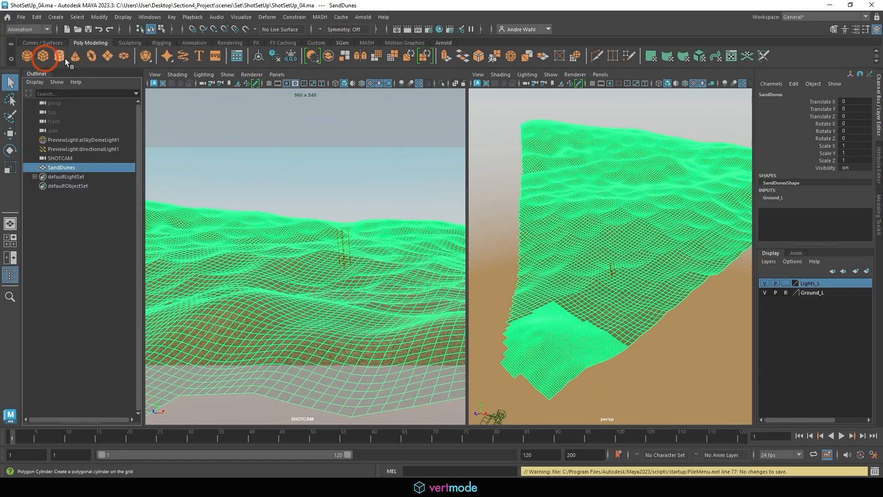
click(18, 18)
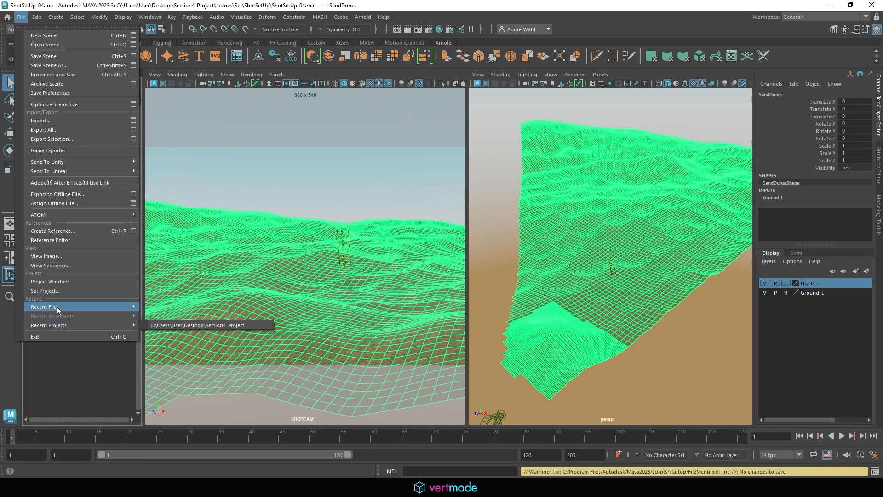
mouse_move(66, 306)
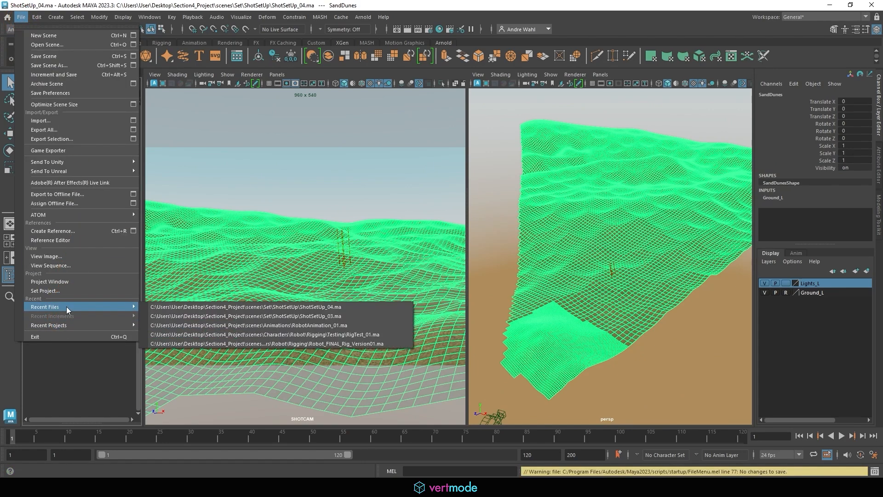
click(336, 327)
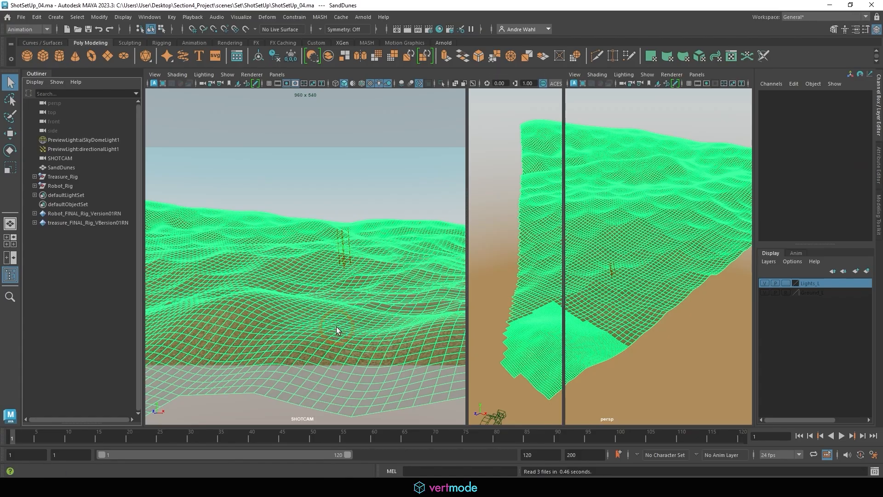
Delete the SandDunes mesh, SHOTCAM, and the PreviewLight directional and sky dome lights from the animation scene
click(64, 168)
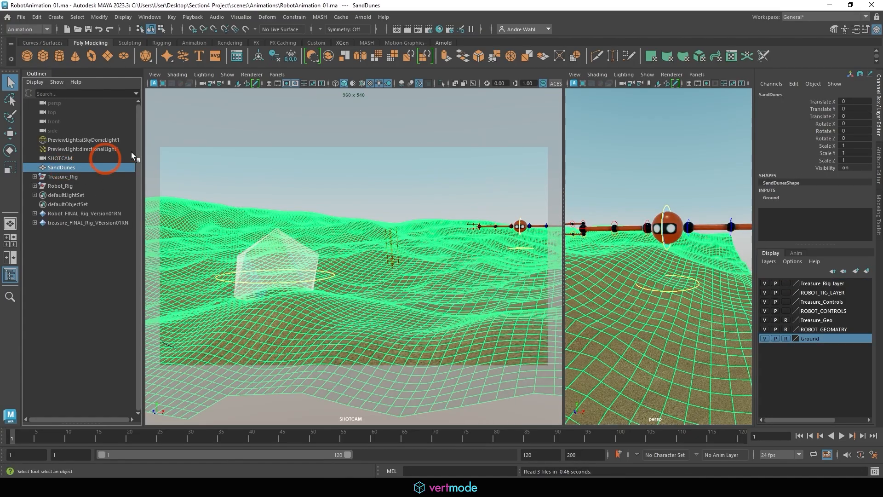
ctrl+click(84, 157)
ctrl+click(81, 149)
ctrl+click(70, 141)
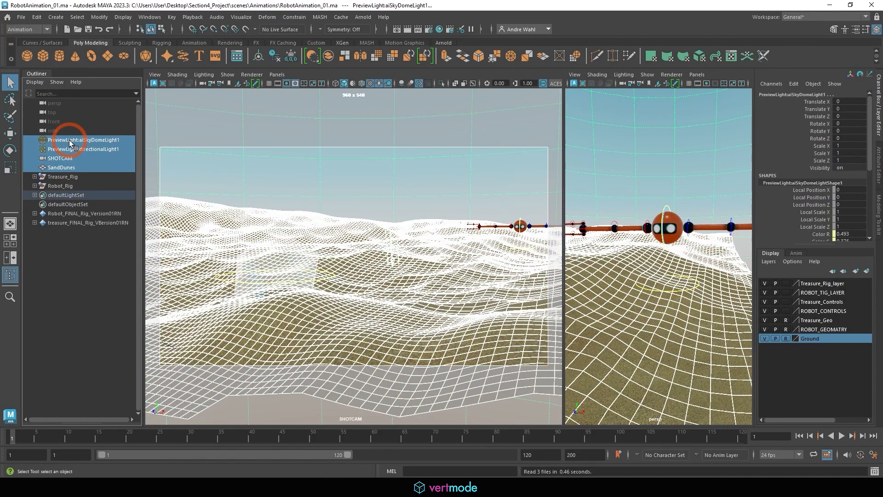
key(Delete)
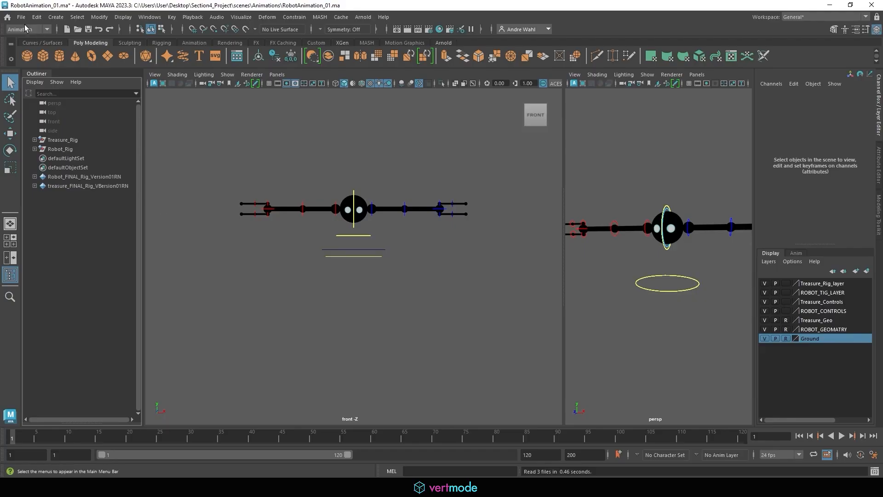
Optimize the size of the RobotAnimation_01 scene and accept the confirmation
click(21, 18)
click(65, 103)
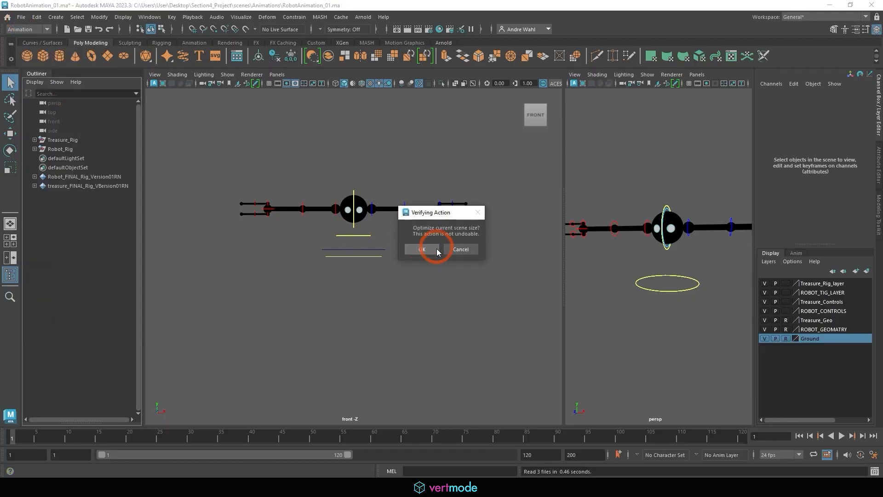
click(437, 248)
click(412, 242)
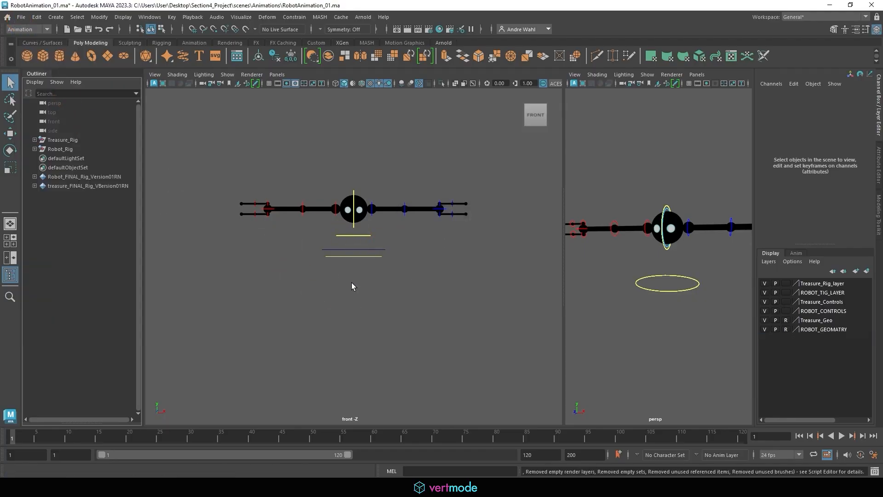
Start a new reference in the Reference Editor, with the namespace option set to merge into the selected namespace and rename matching incoming objects
click(21, 17)
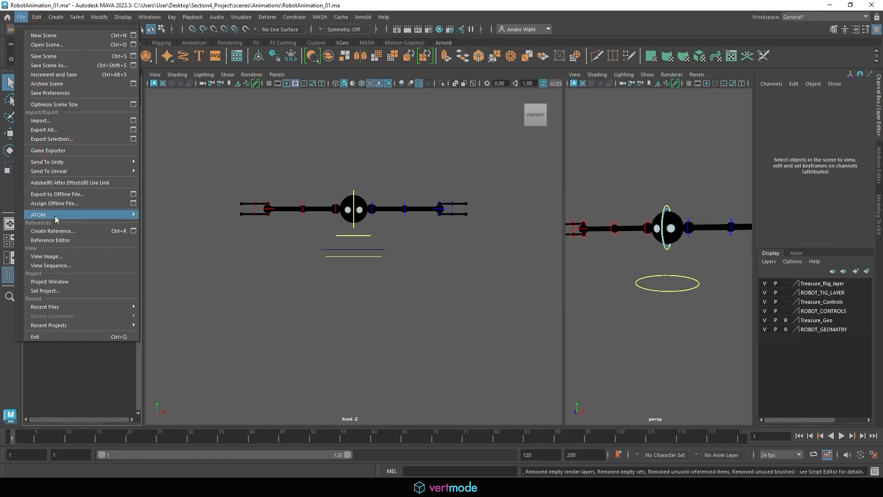
click(53, 241)
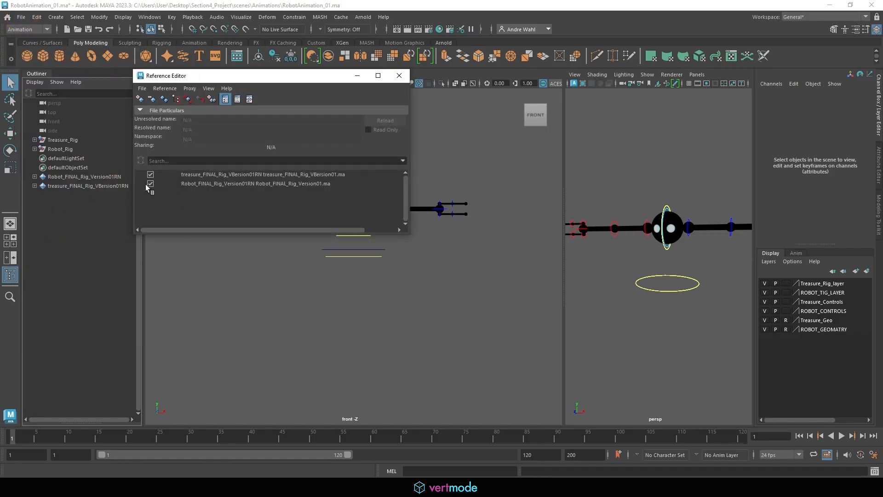
click(141, 101)
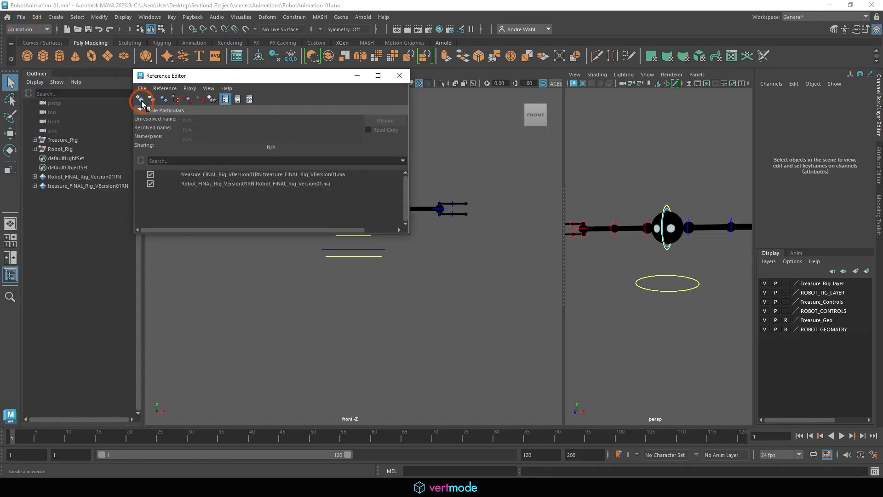
scroll(600, 168, down, 5)
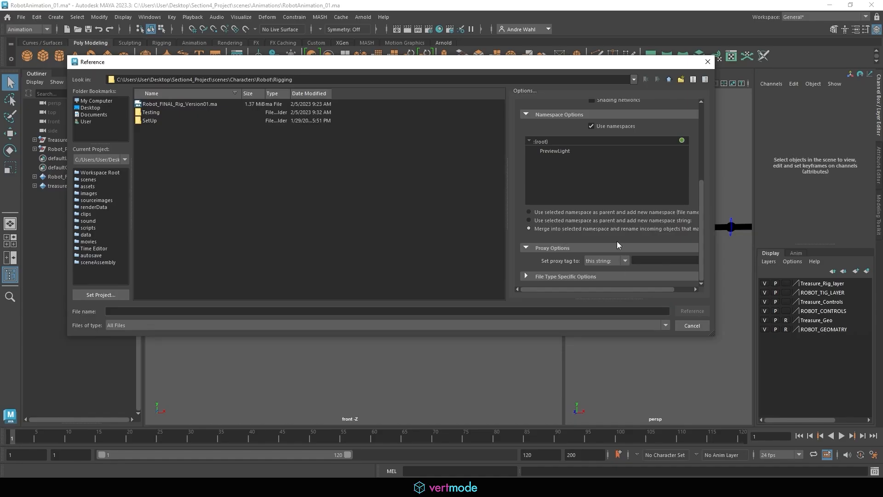
click(561, 229)
click(562, 229)
Reference ShotSetUp_04.ma from the project's scenes/Set/ShotSetUp folder and minimize the Reference Editor
click(669, 80)
click(670, 81)
click(671, 81)
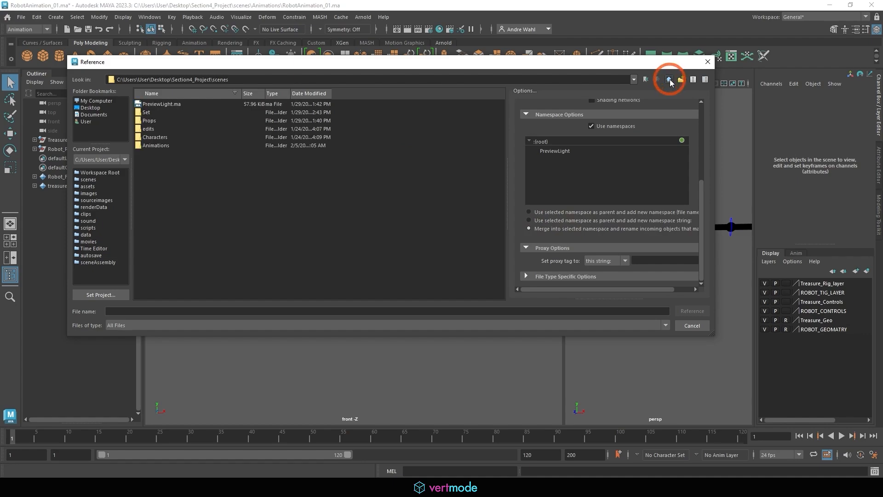
double_click(151, 113)
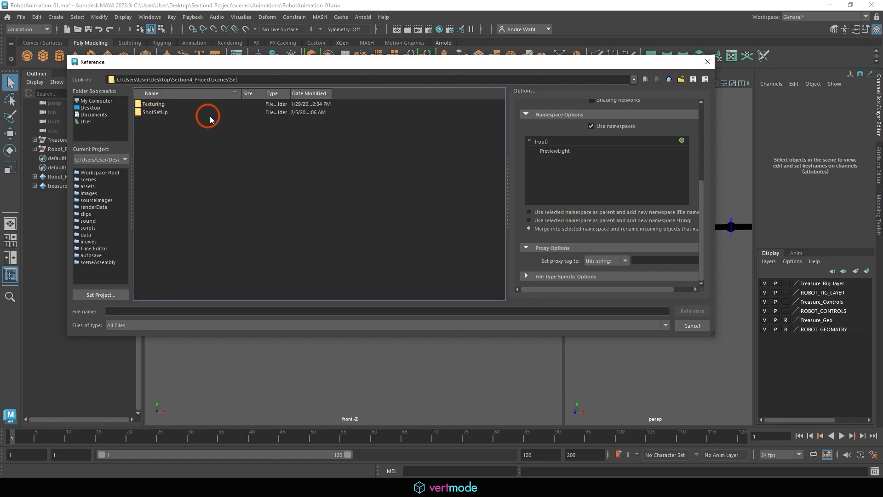
double_click(171, 111)
click(163, 104)
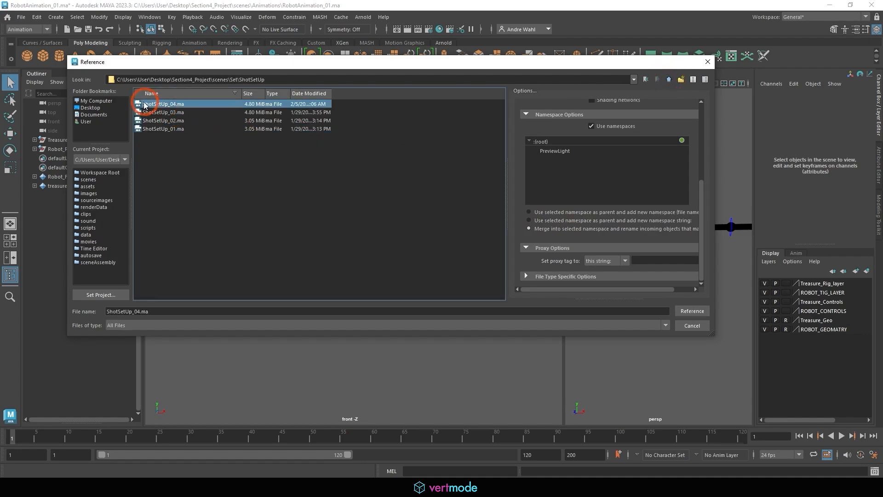
click(692, 311)
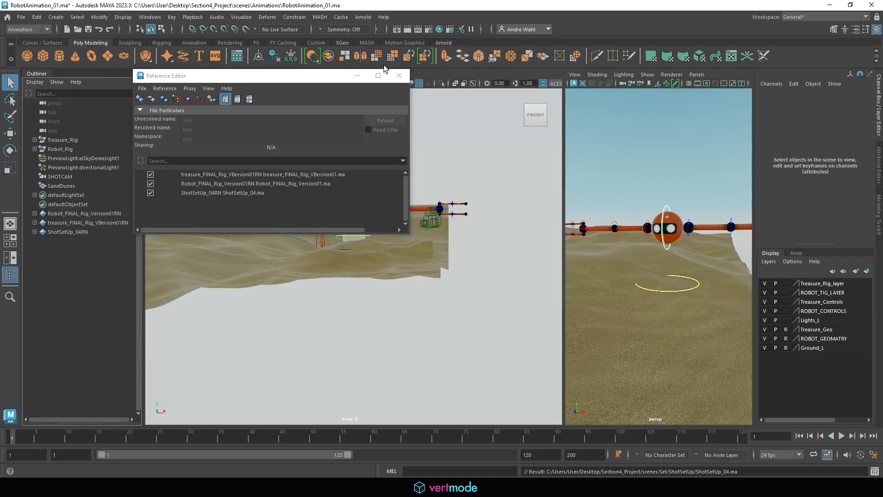
click(357, 75)
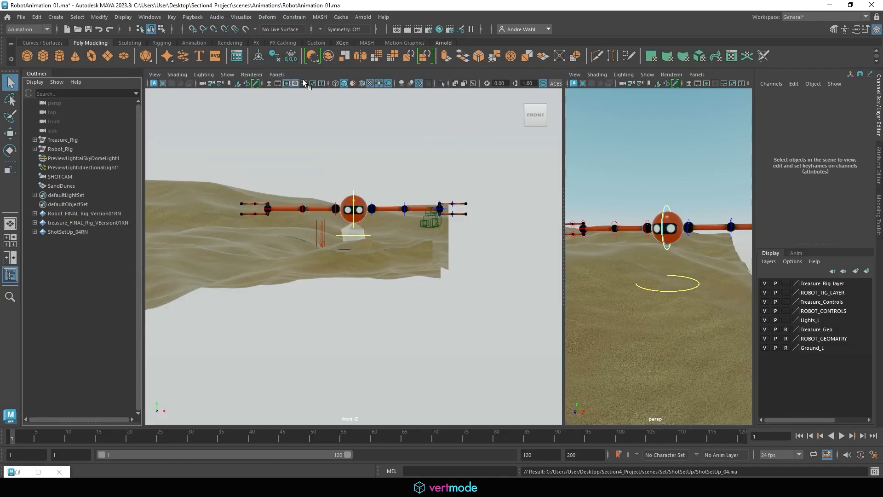
Switch the large front viewport to look through the SHOTCAM camera
click(277, 74)
mouse_move(295, 84)
click(381, 94)
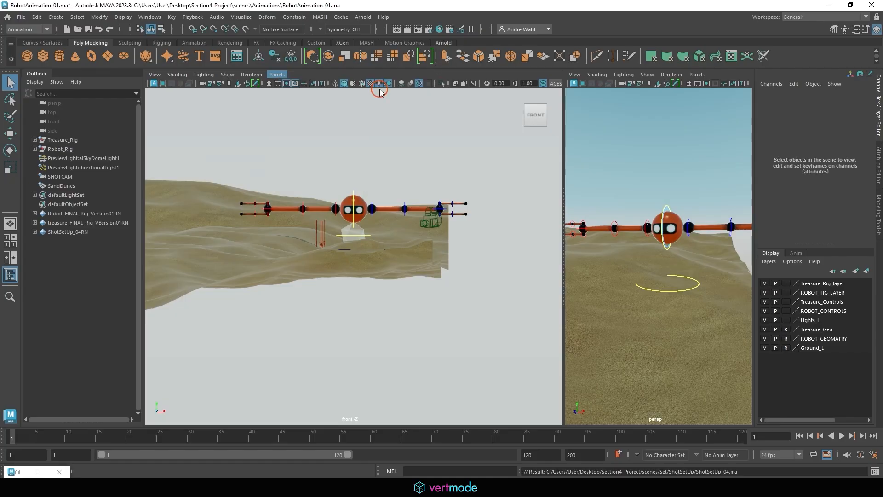
click(278, 74)
mouse_move(303, 84)
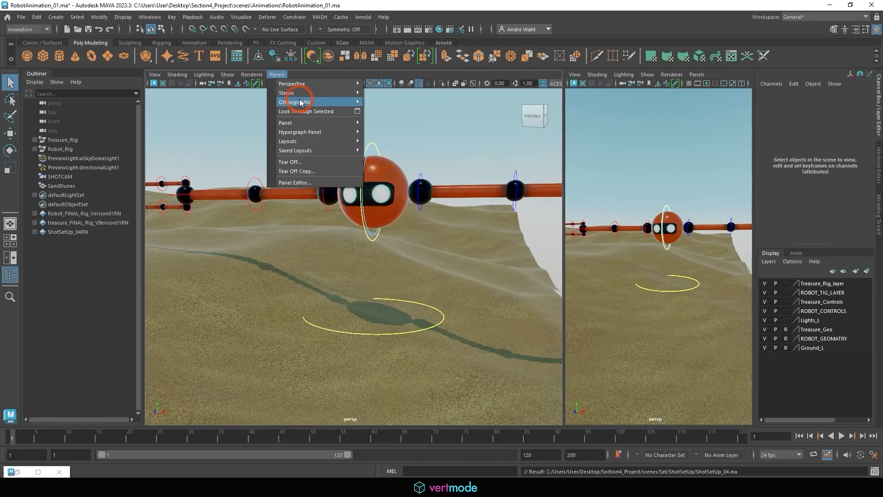
click(391, 84)
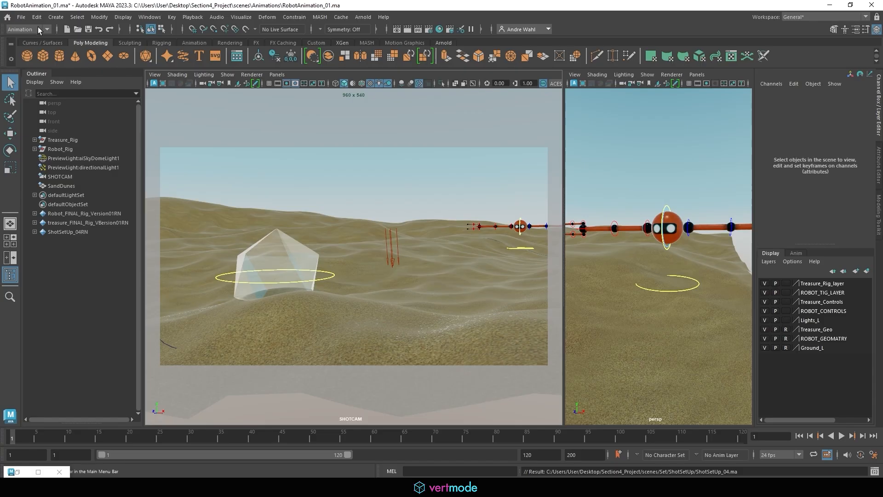
Save the scene as RobotAnimation_01.ma in the Animations folder, replacing the existing file
click(21, 17)
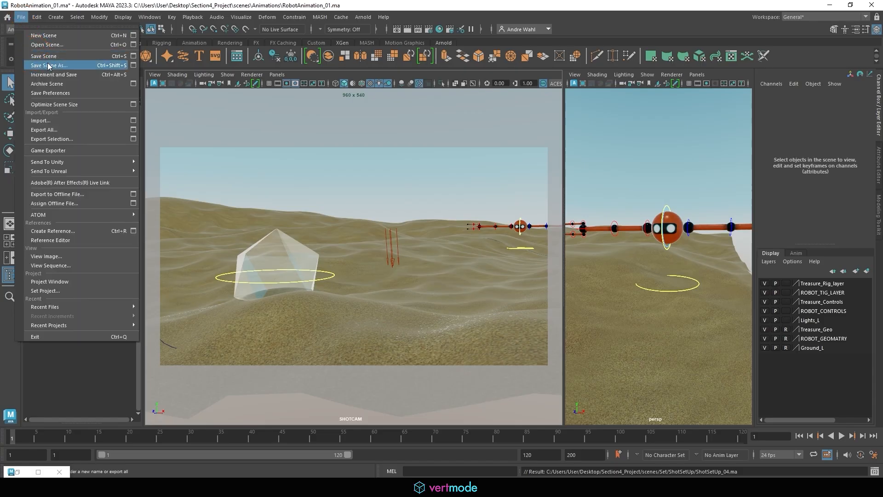
click(43, 65)
click(171, 107)
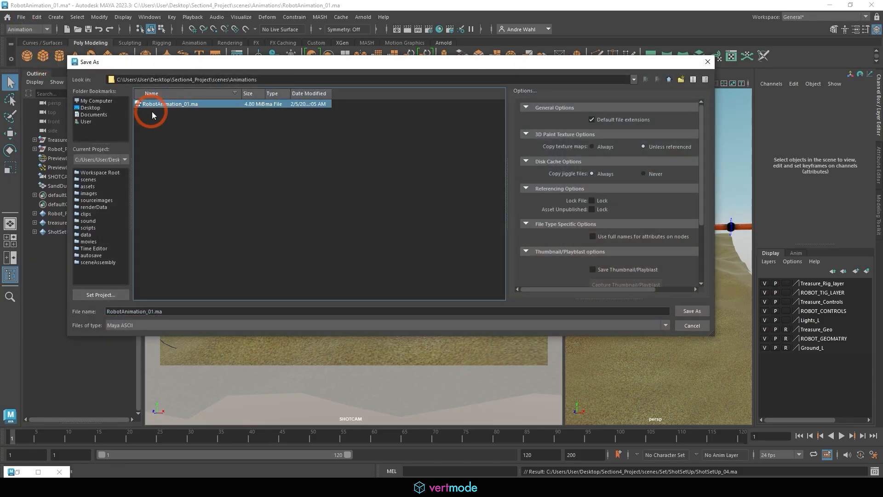
click(706, 310)
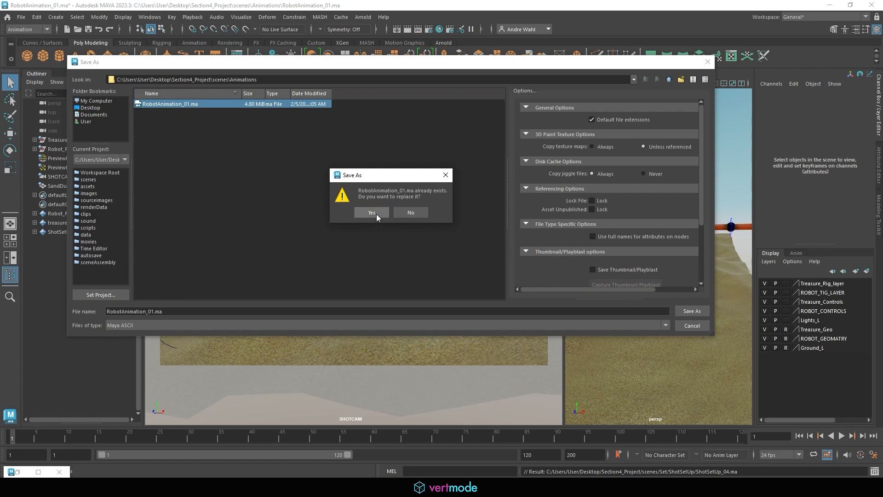
click(377, 213)
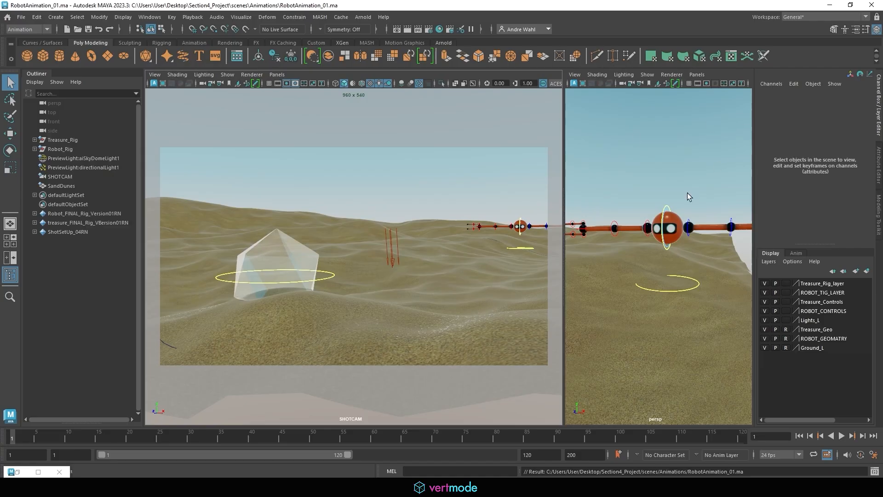
Raise the robot's Body_ctrl control with the Move tool to a Translate Y of about 8.09
click(667, 205)
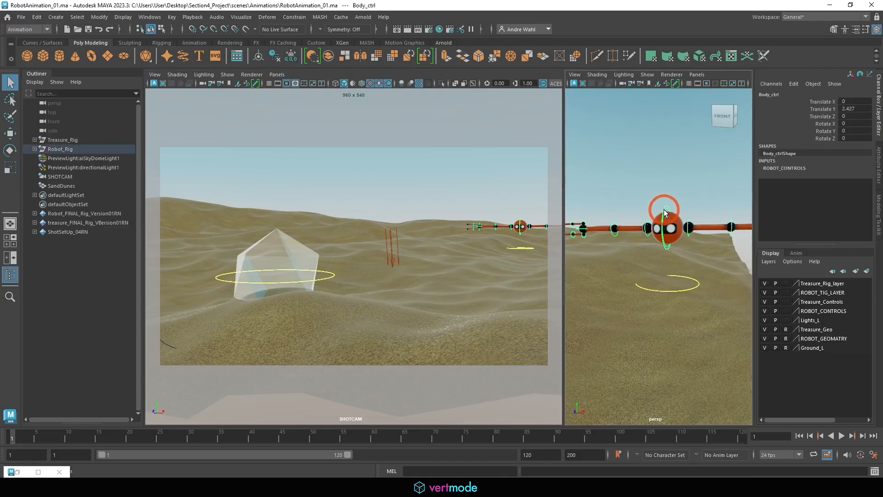
key(w)
drag(667, 210, 651, 142)
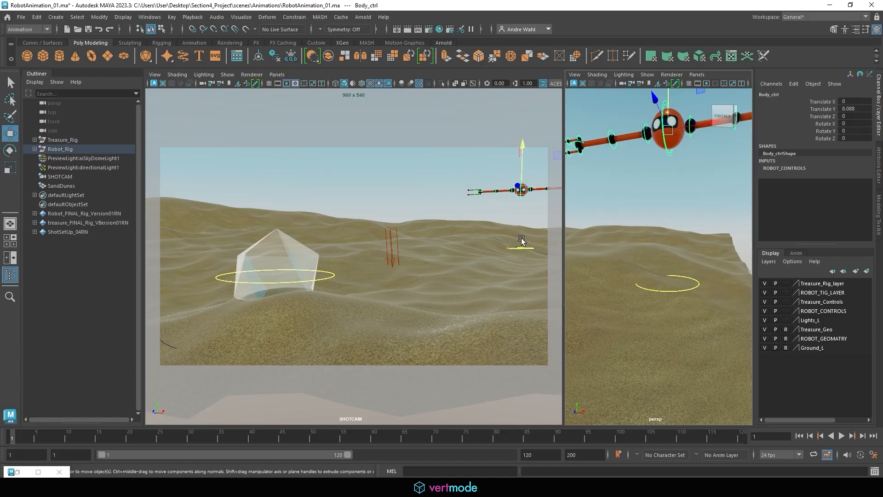
Save the RobotAnimation_01 scene with the raised robot body
click(21, 17)
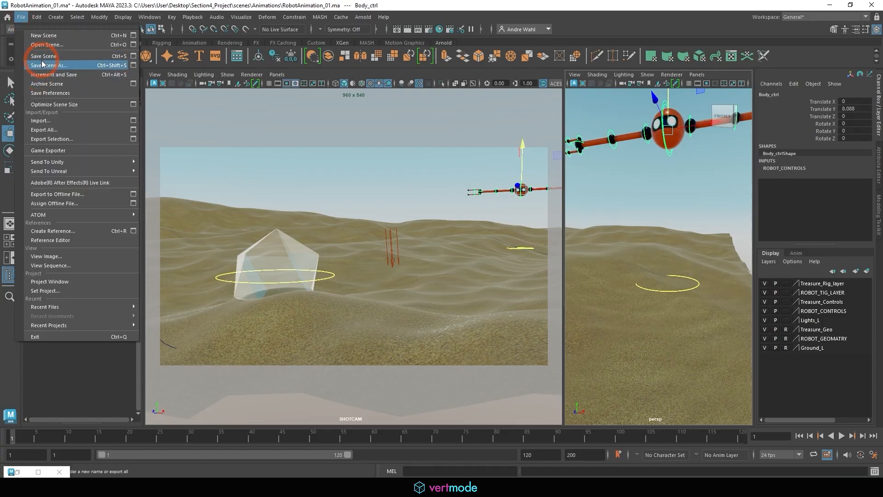
click(43, 63)
click(701, 64)
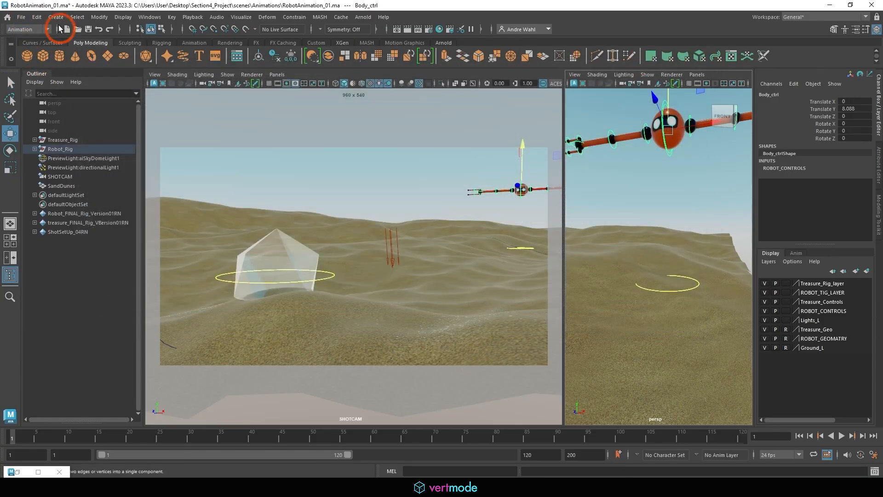
click(22, 18)
click(39, 54)
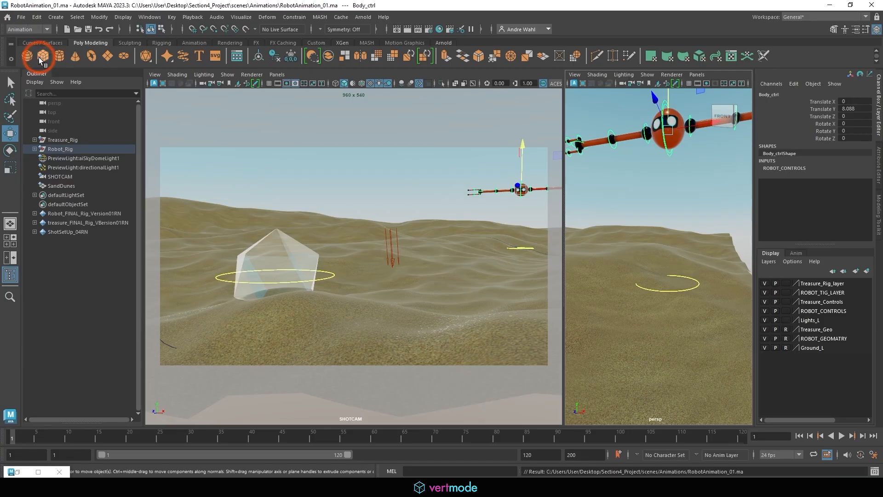